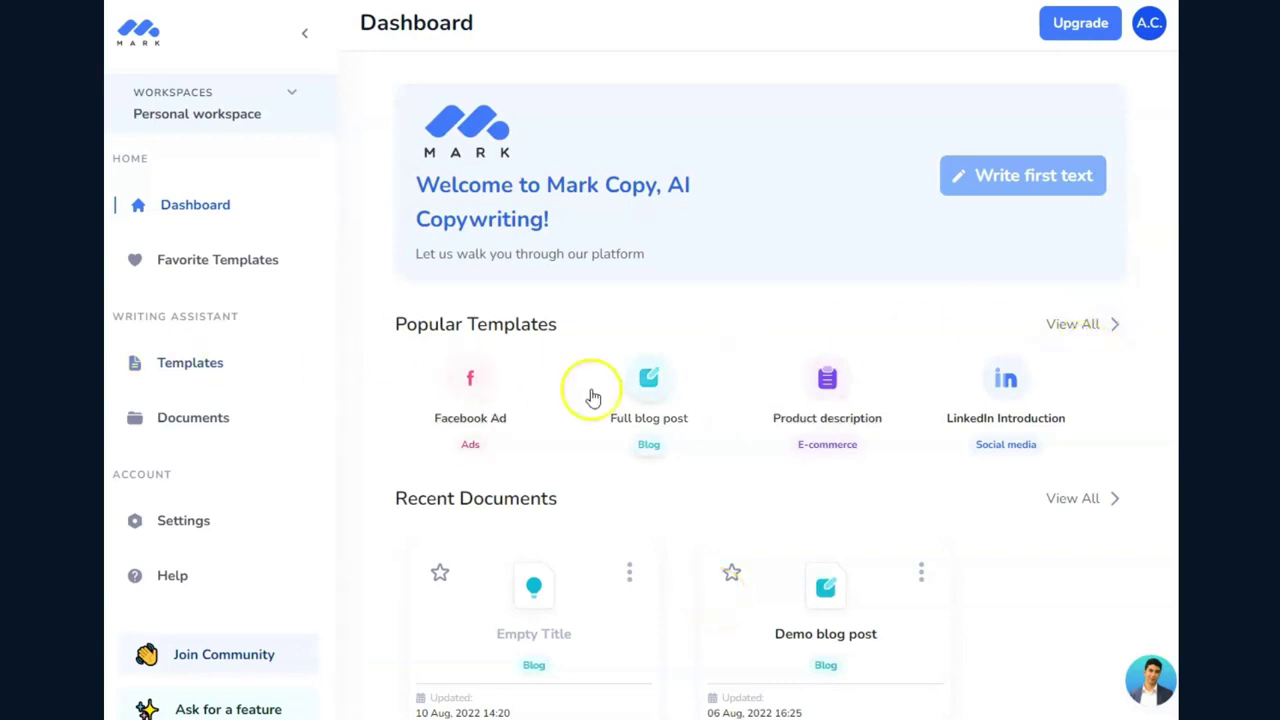
# Browse the template library and filter it by the Ads, Blog and Social media categories, ending on Blog
pyautogui.click(217, 370)
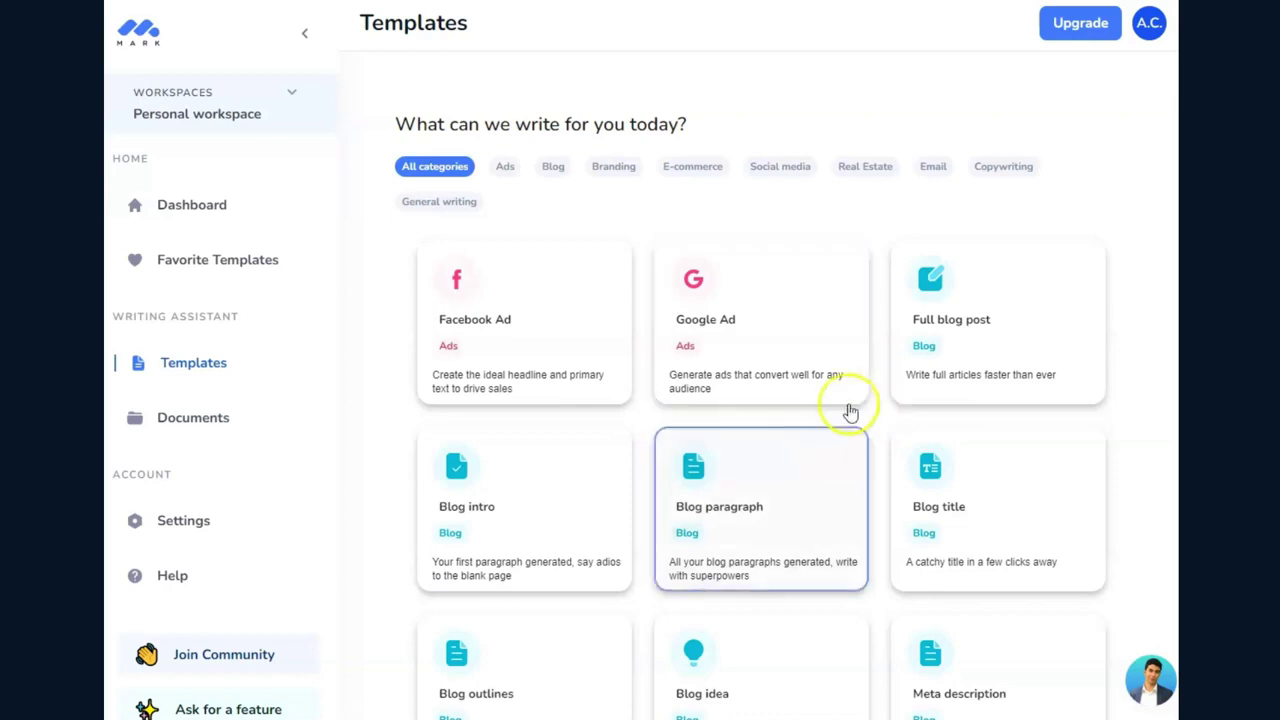
pyautogui.scroll(-3, 948, 390)
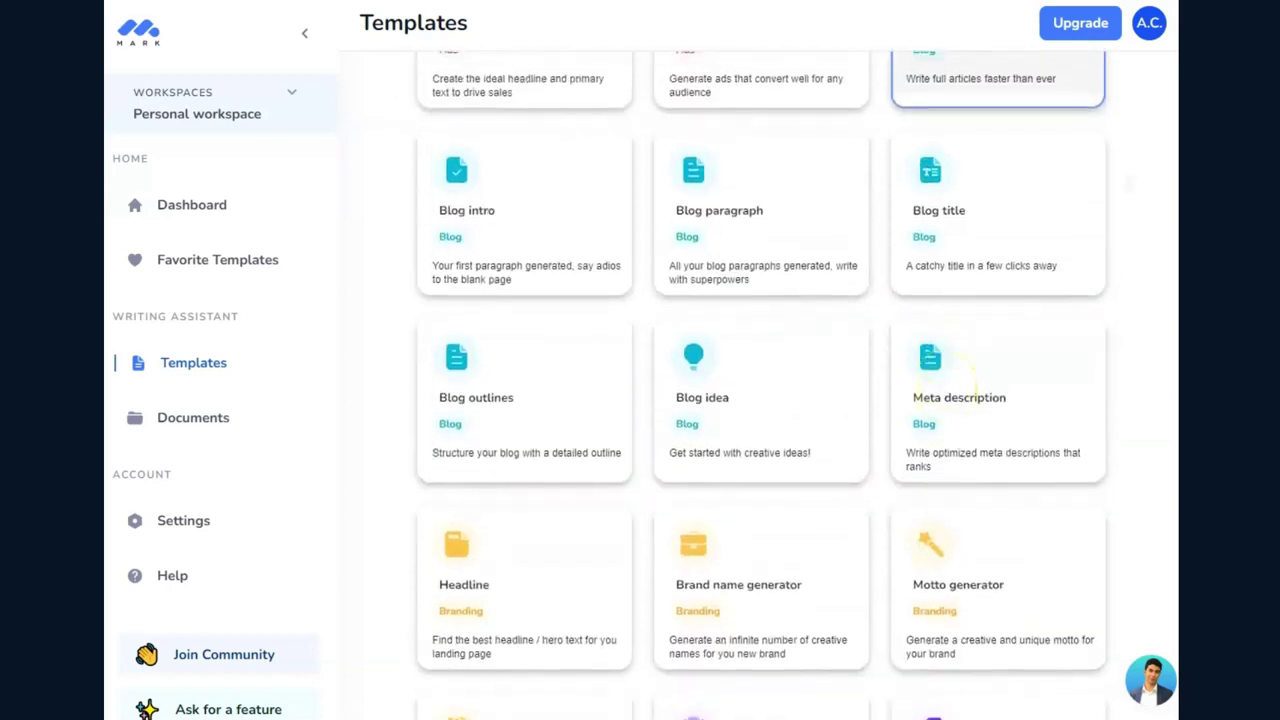
pyautogui.scroll(2, 948, 390)
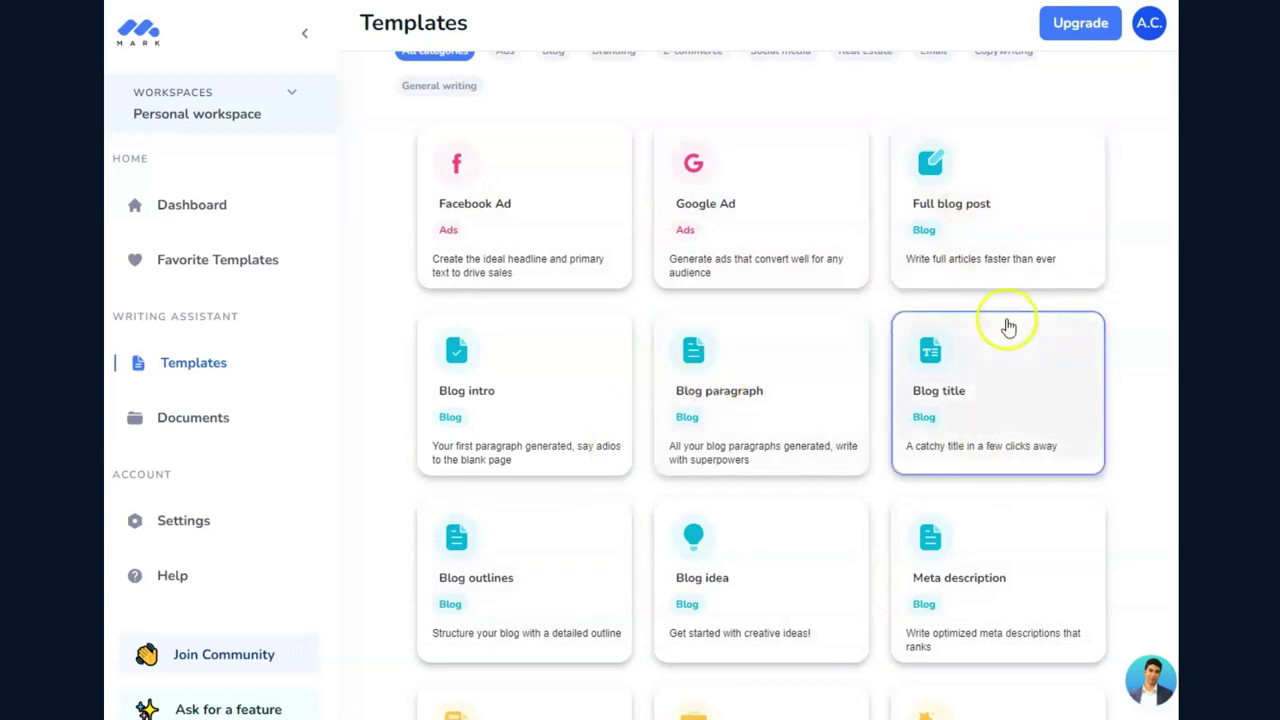
pyautogui.scroll(-3, 1009, 327)
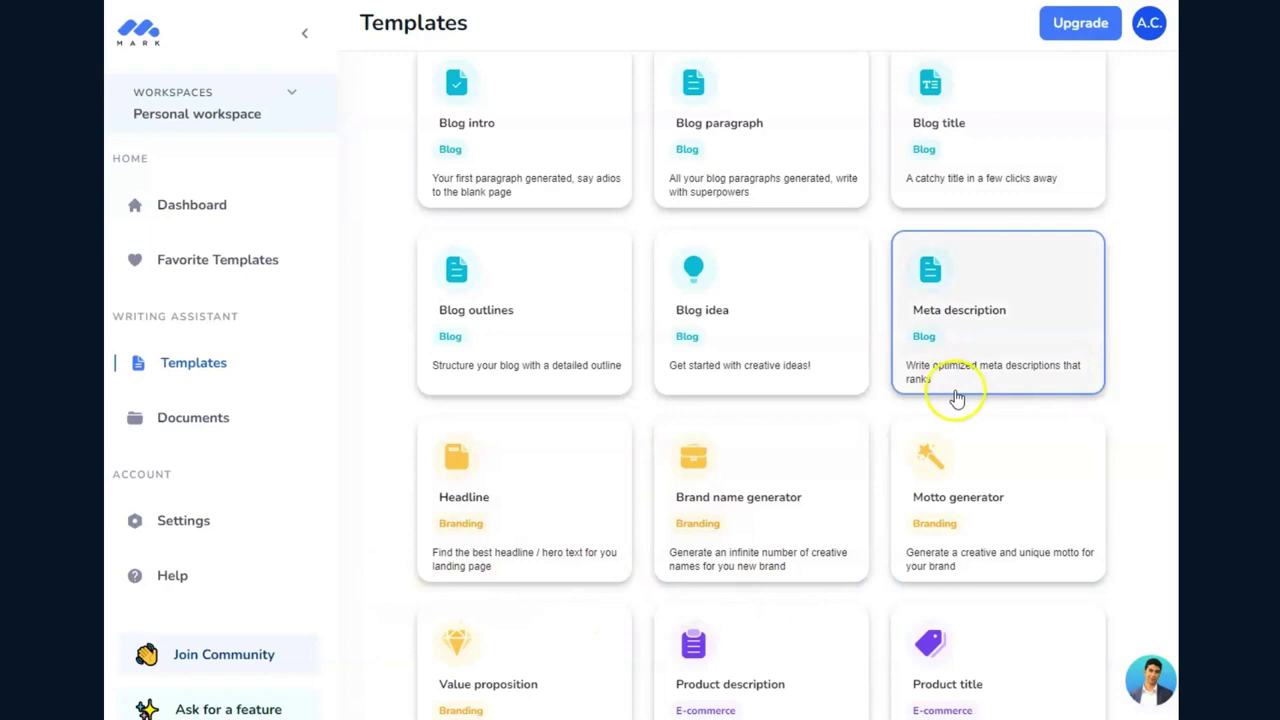
pyautogui.scroll(5, 955, 392)
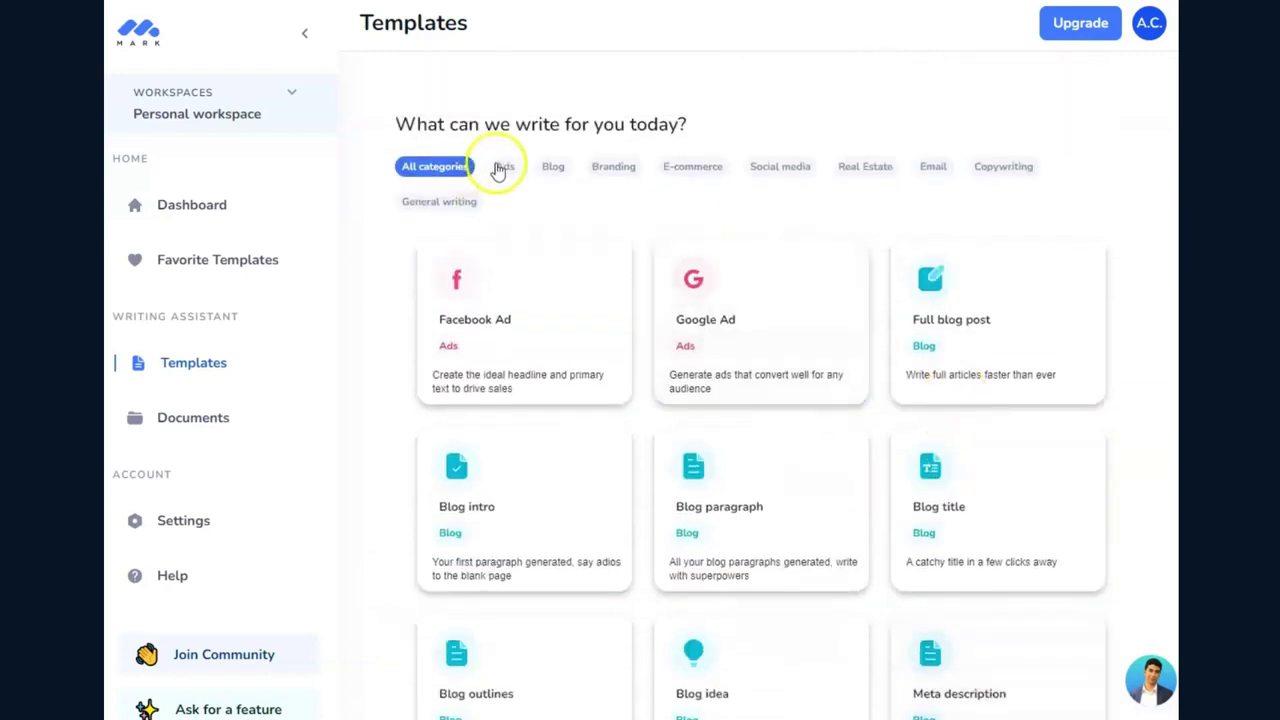
pyautogui.click(502, 169)
pyautogui.click(559, 169)
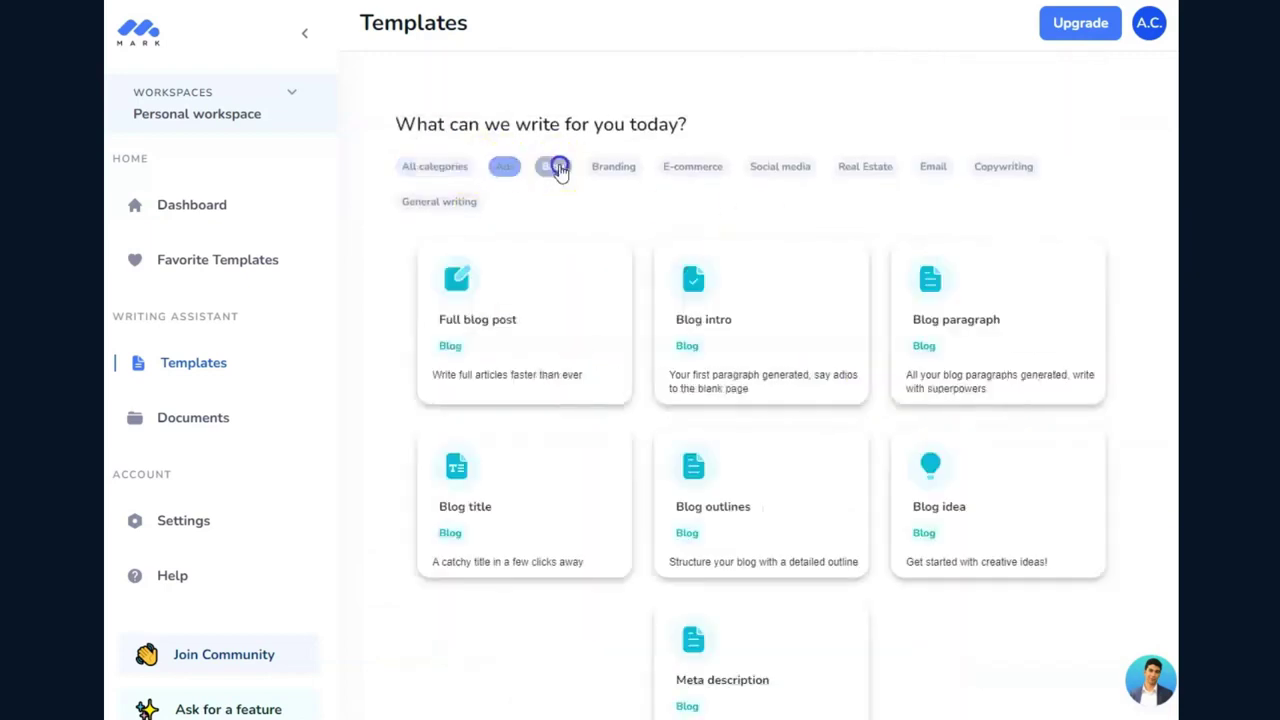
pyautogui.click(792, 168)
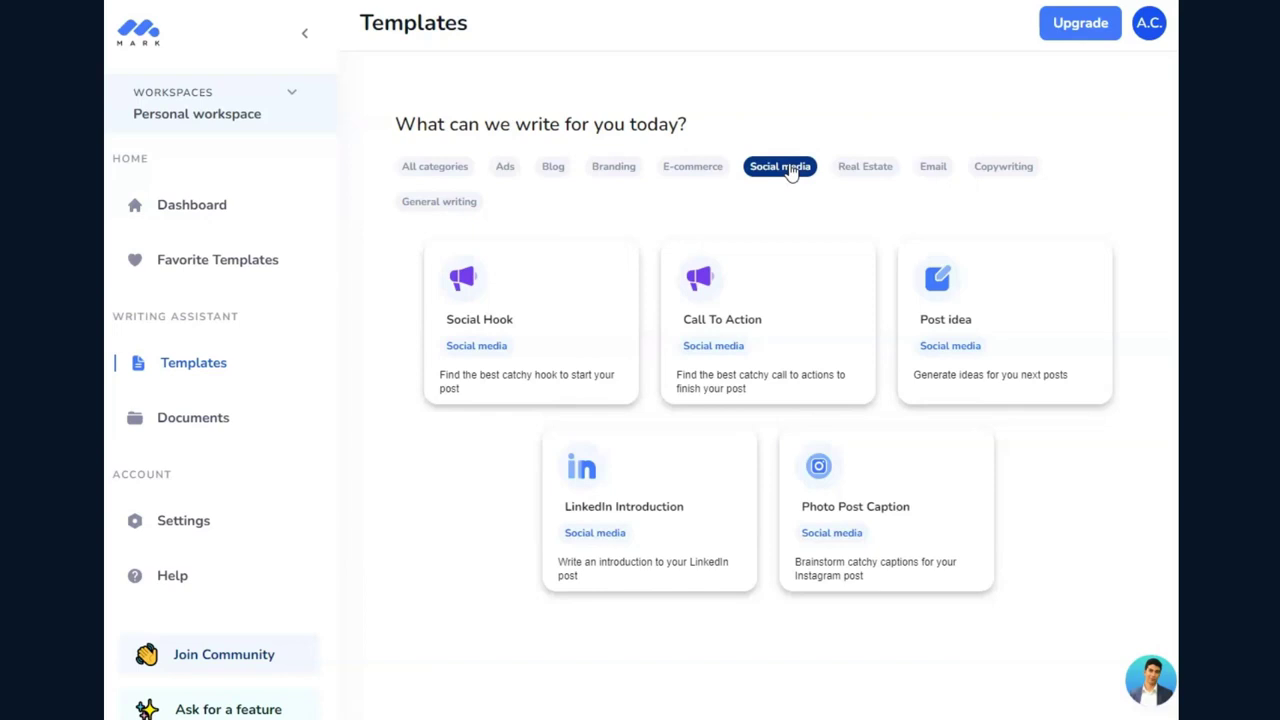
pyautogui.click(553, 168)
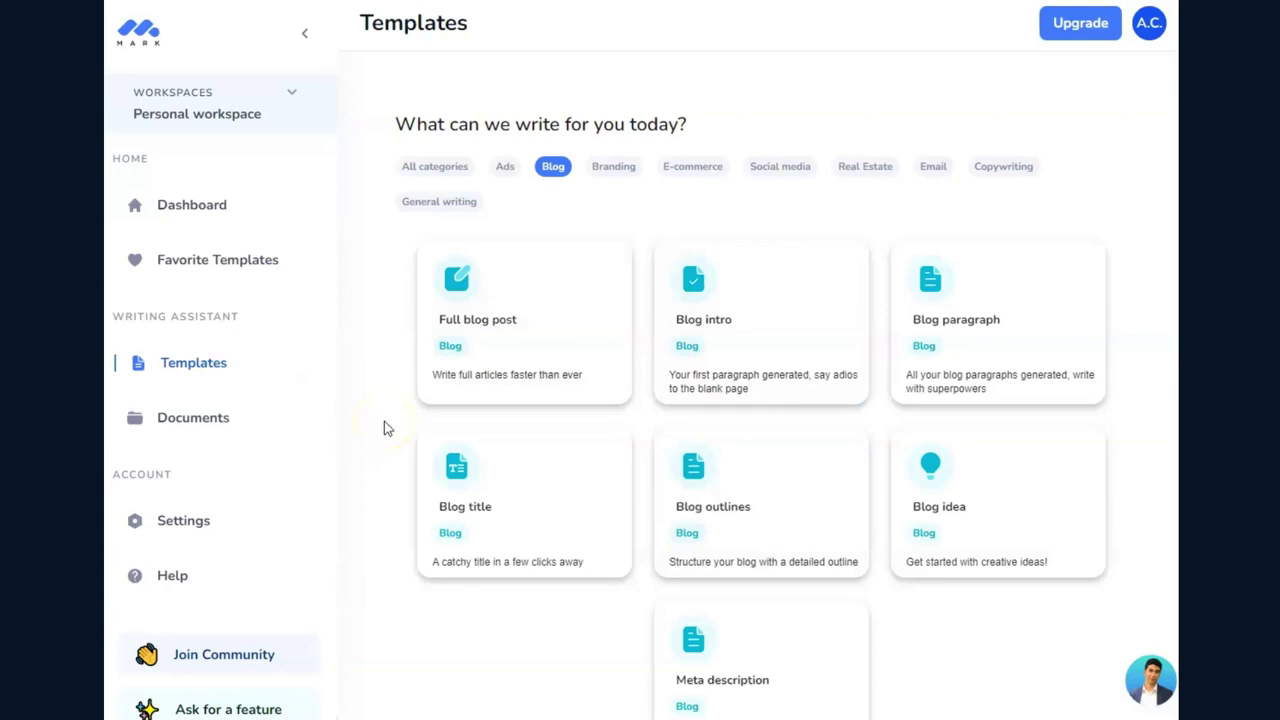
# Look over the saved documents and view the available status filter options
pyautogui.click(205, 423)
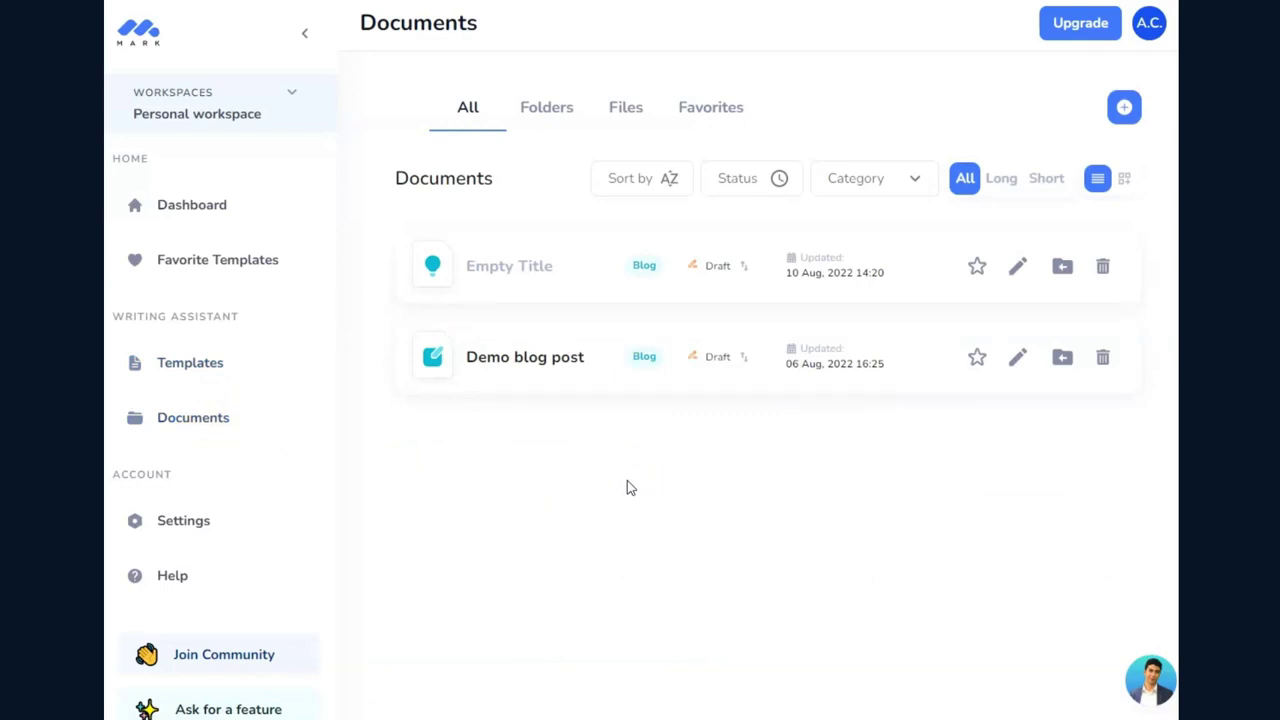
pyautogui.click(589, 370)
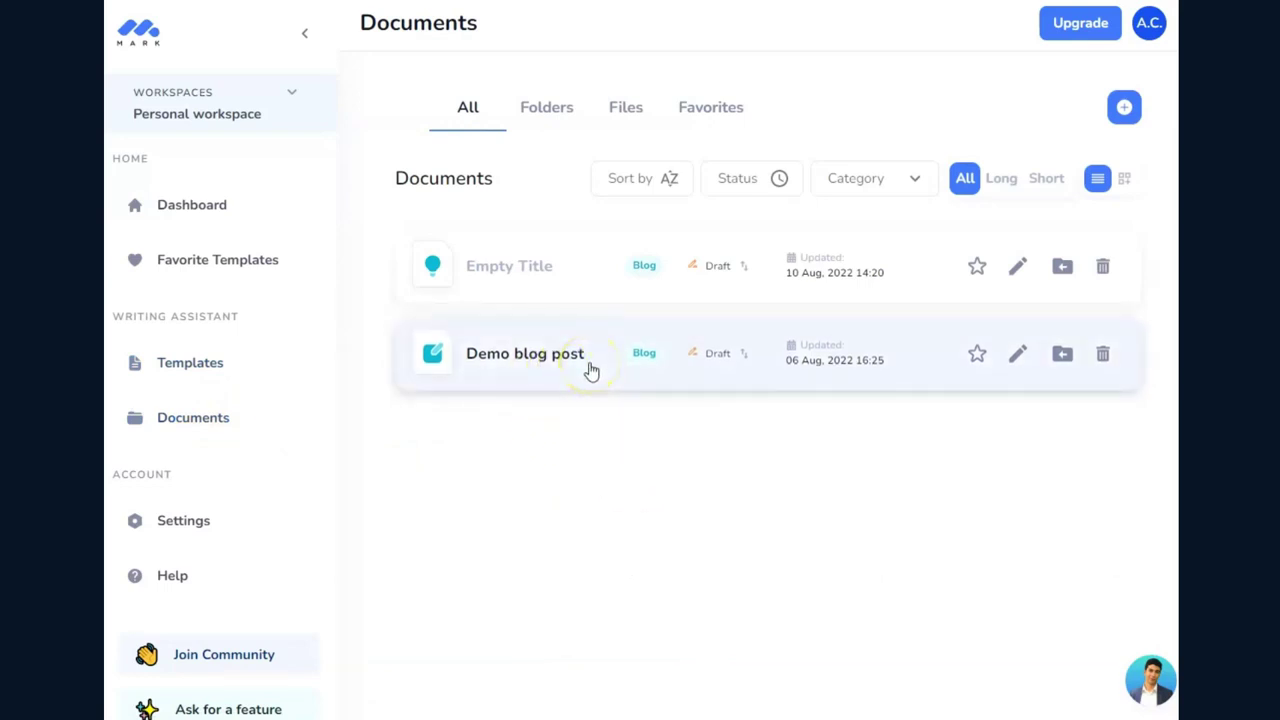
pyautogui.click(543, 392)
pyautogui.moveTo(645, 438); pyautogui.dragTo(686, 456)
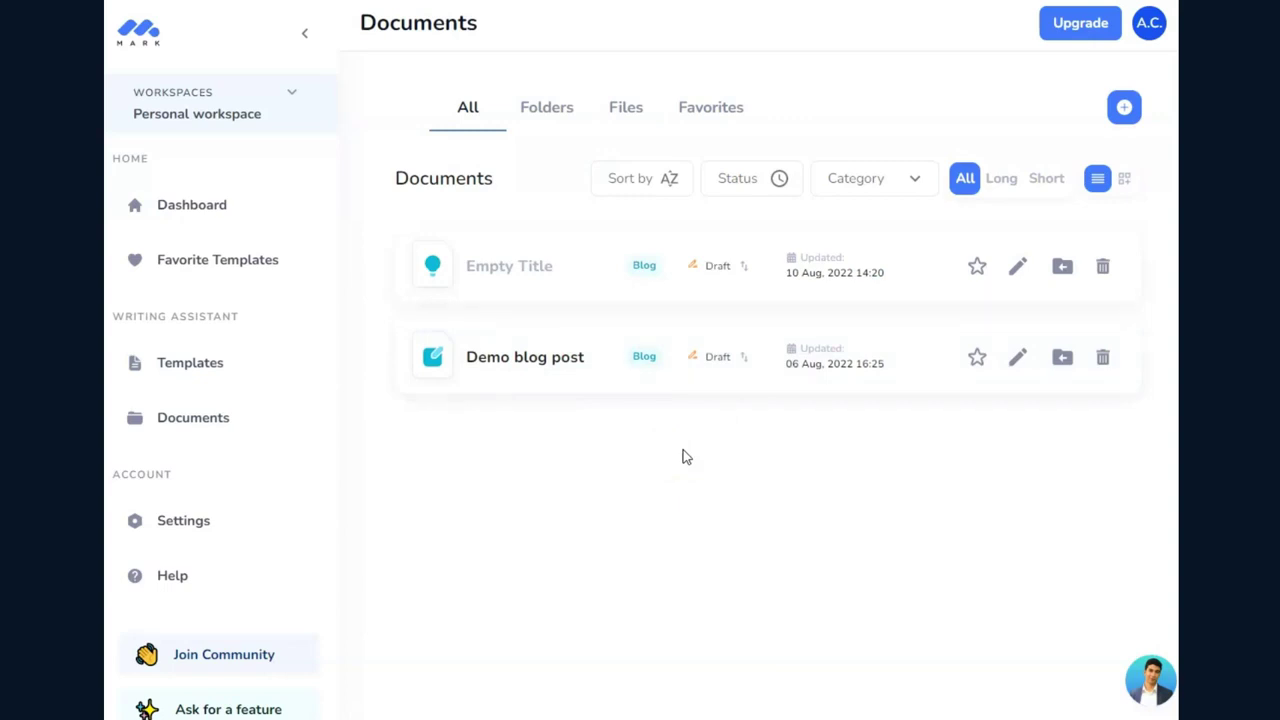
pyautogui.moveTo(601, 424); pyautogui.dragTo(594, 451)
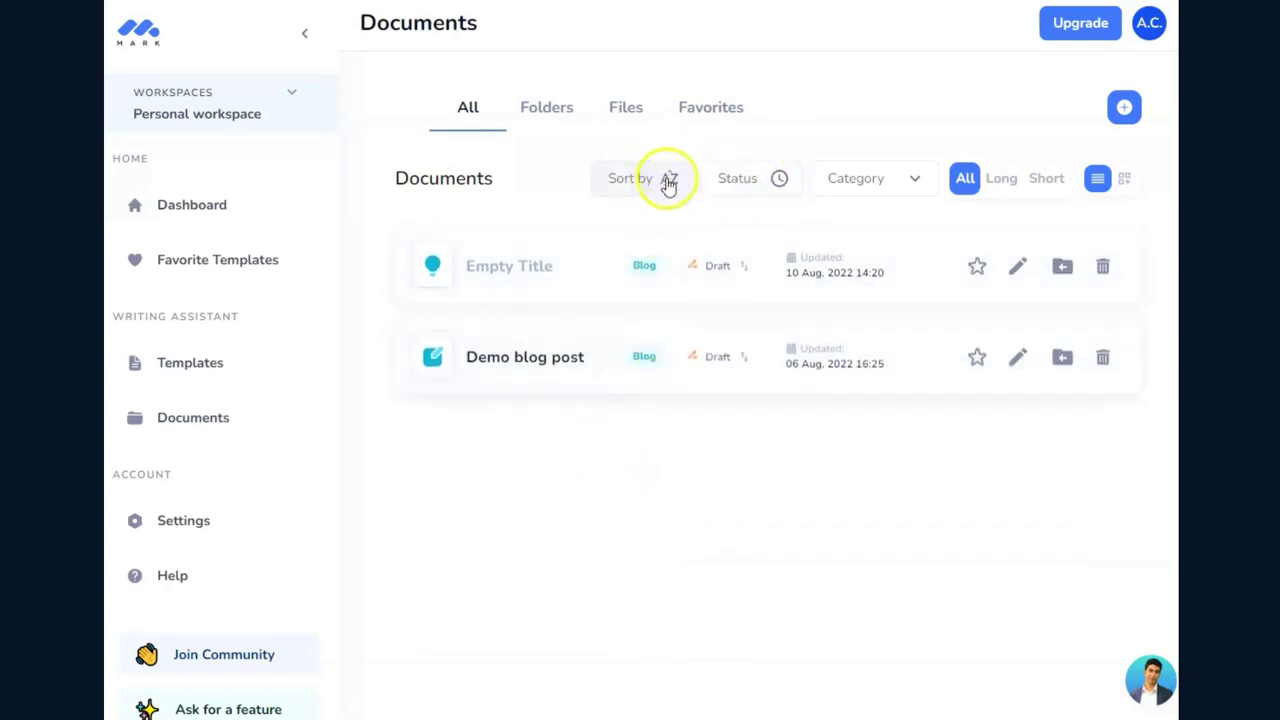
pyautogui.click(760, 178)
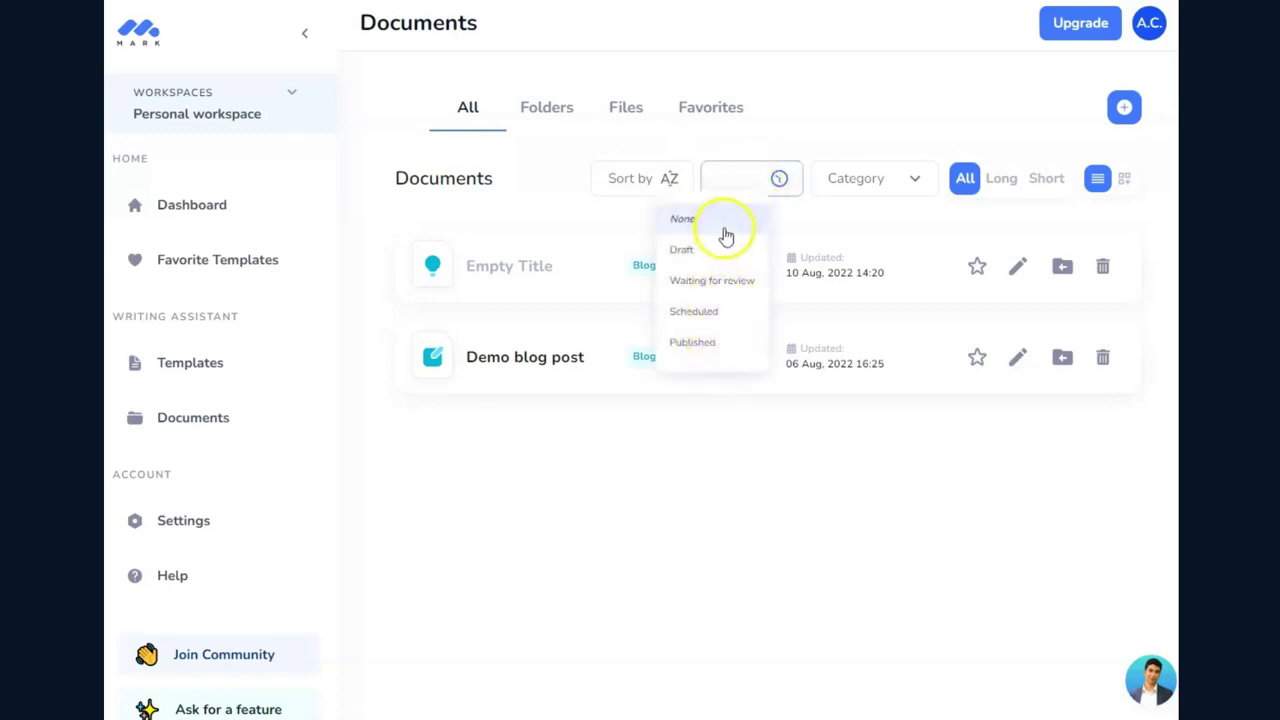
pyautogui.click(784, 183)
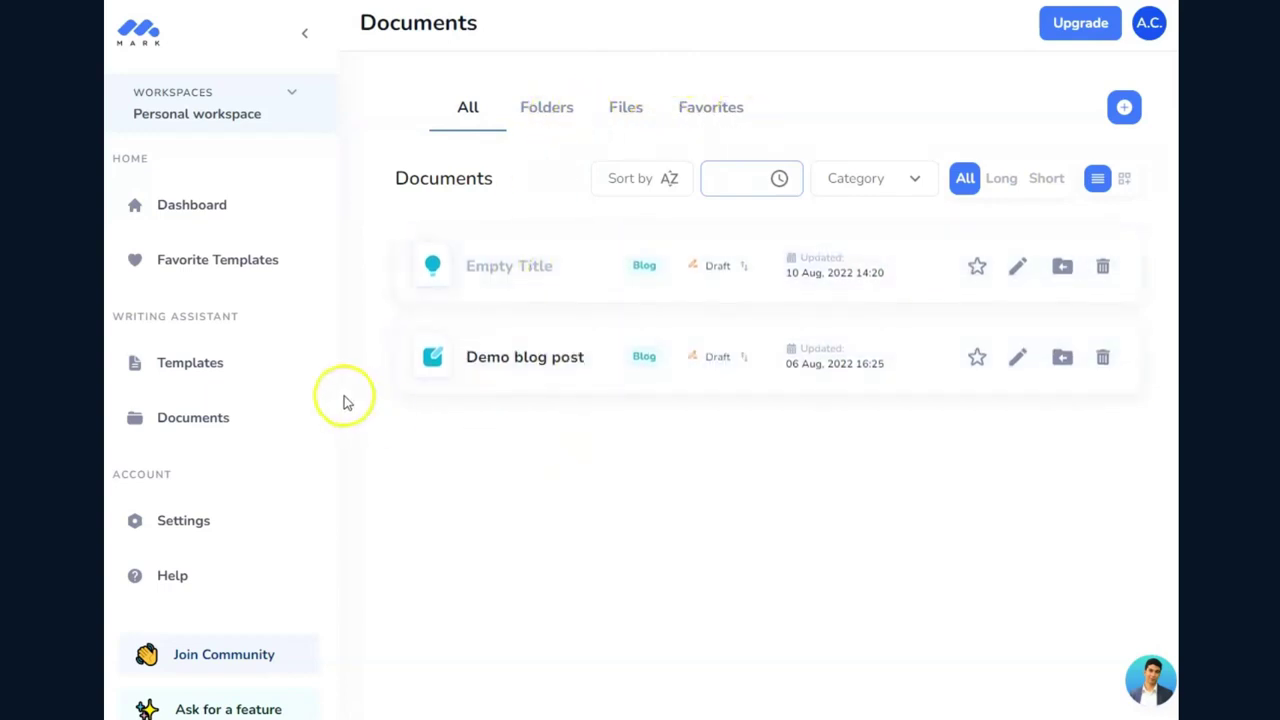
# Review the dashboard, the favorite templates and the full template list, returning to the favorite templates
pyautogui.click(201, 211)
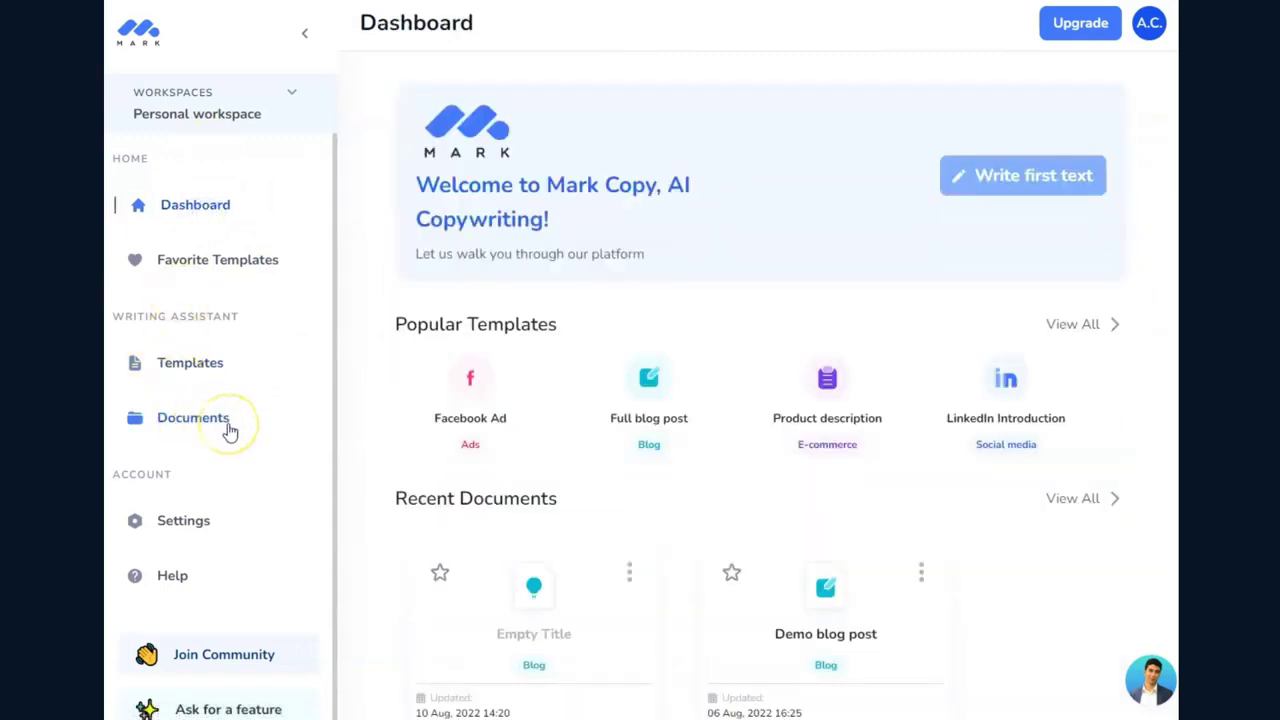
pyautogui.click(259, 268)
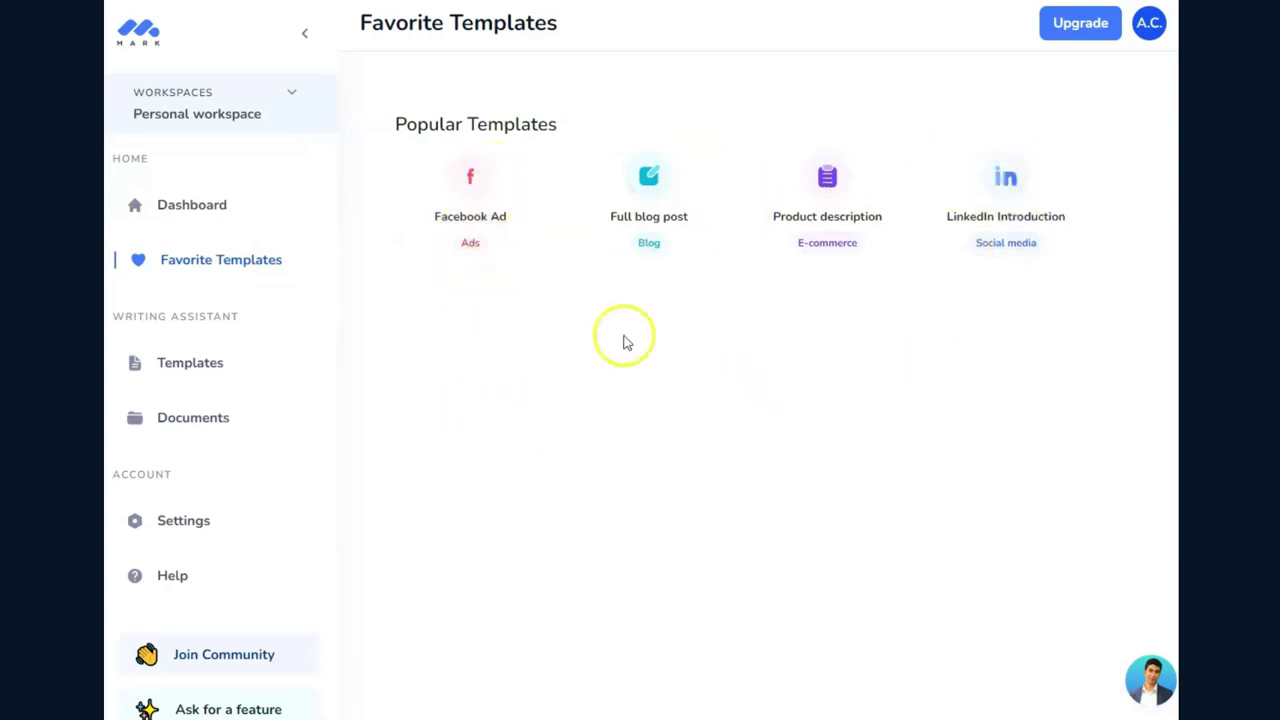
pyautogui.click(181, 361)
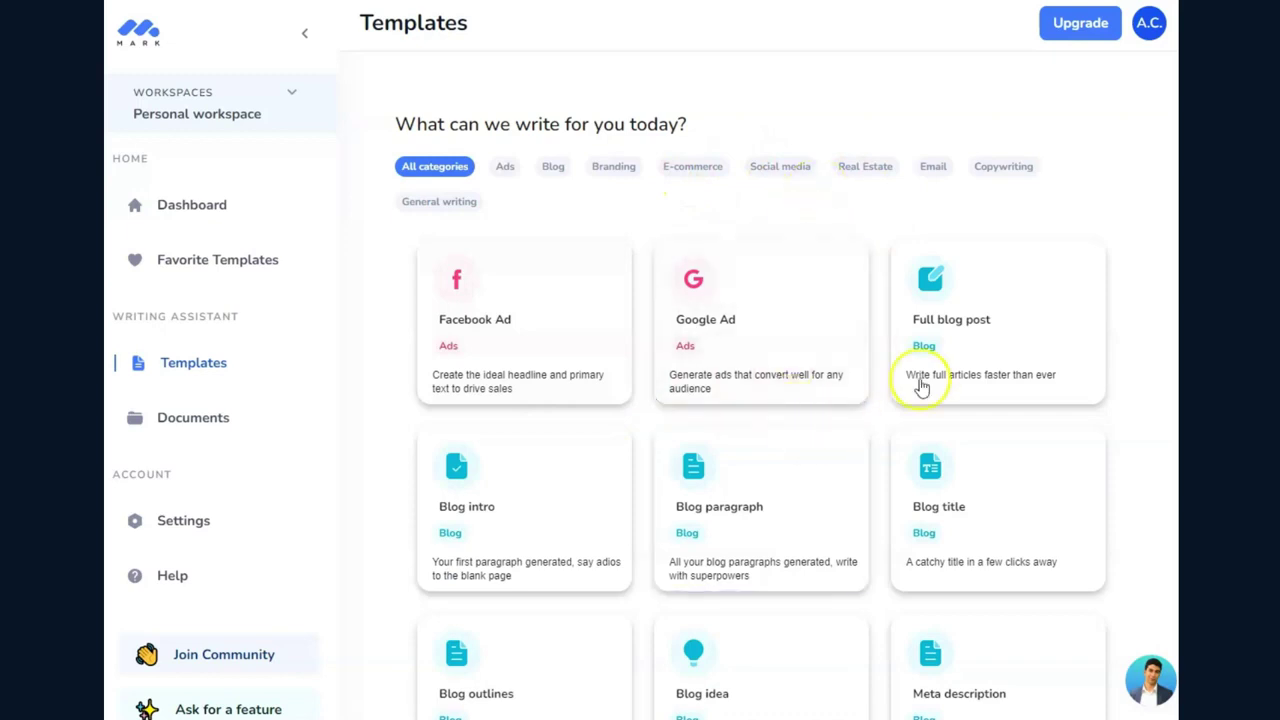
pyautogui.click(232, 260)
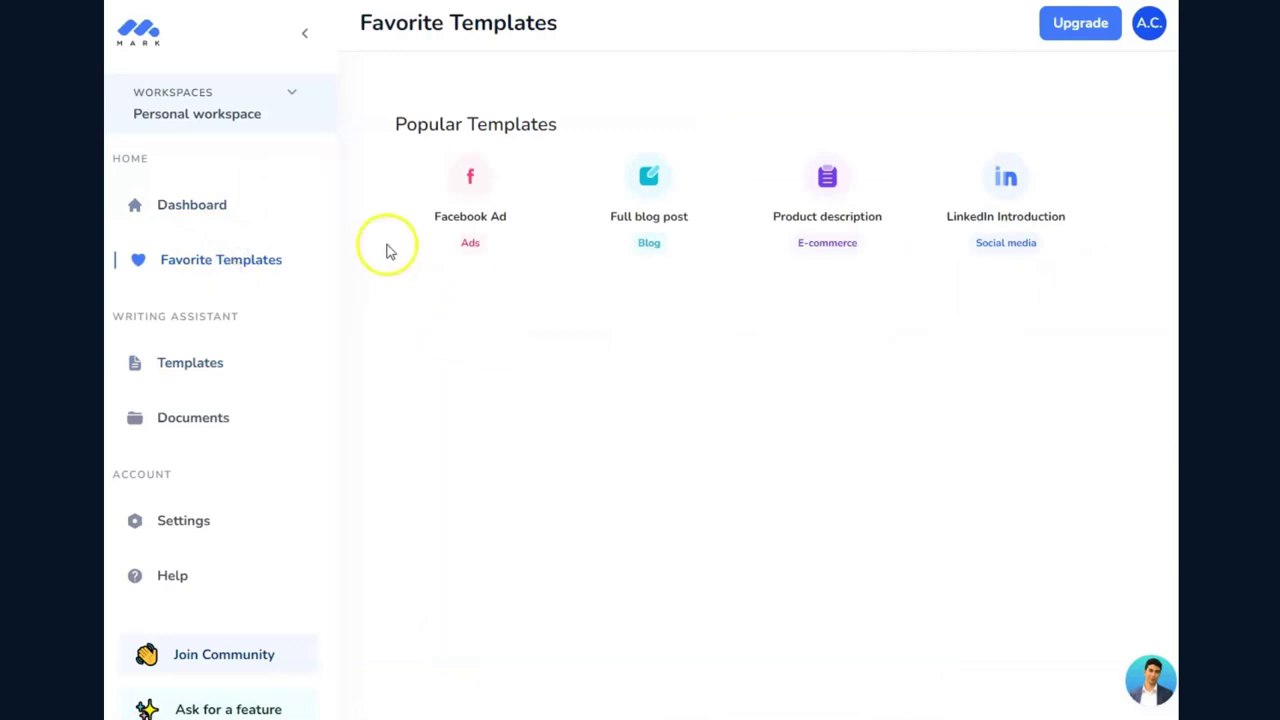
# Filter the template library to the Blog category and open the Blog intro template
pyautogui.click(200, 364)
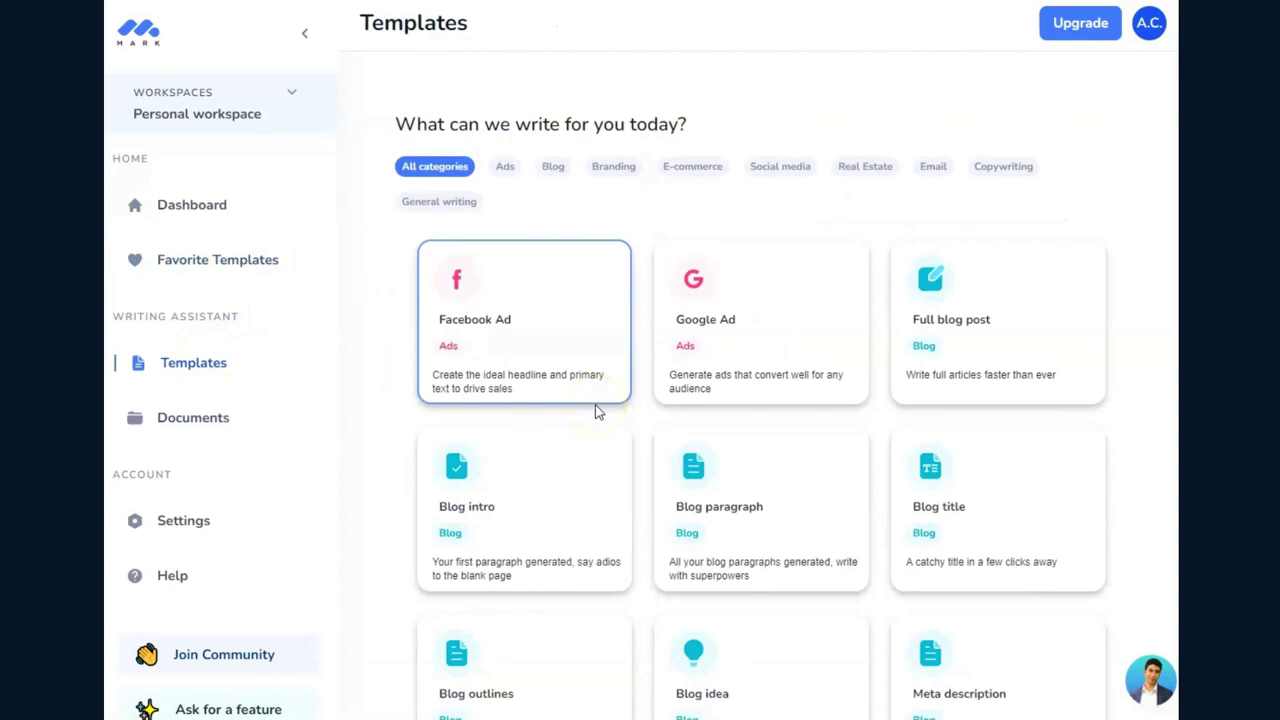
pyautogui.click(668, 458)
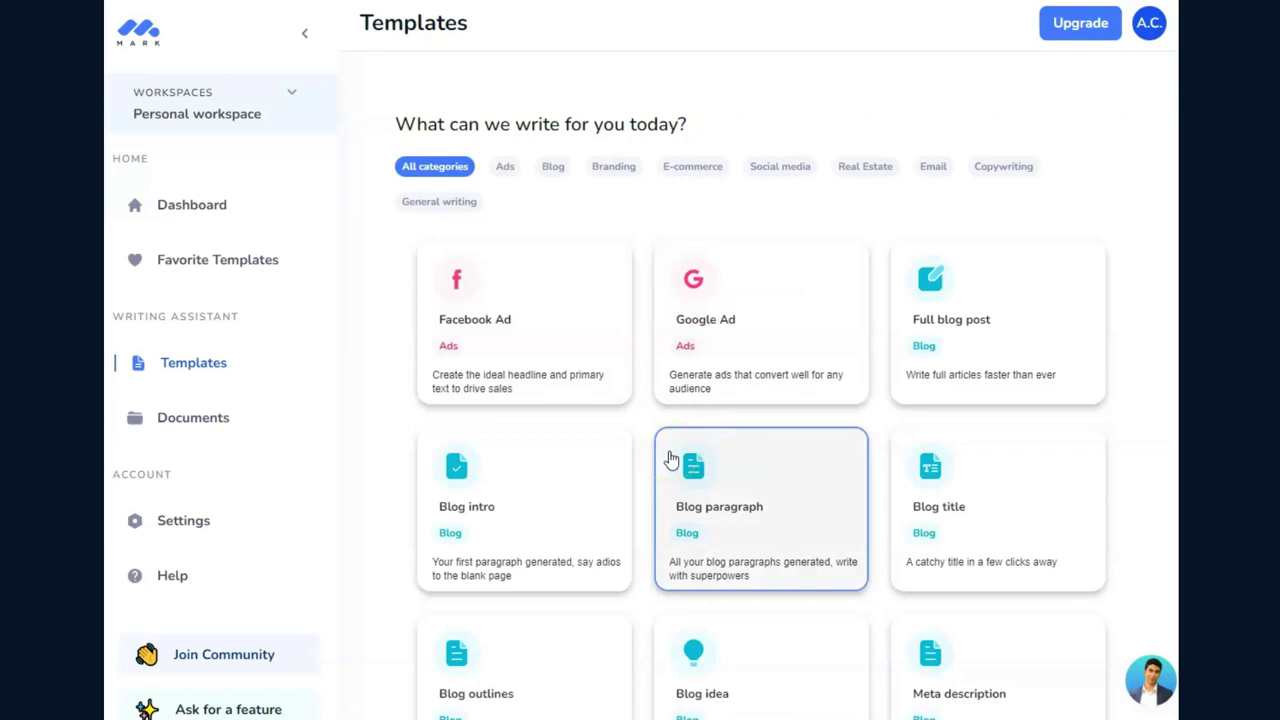
pyautogui.click(553, 167)
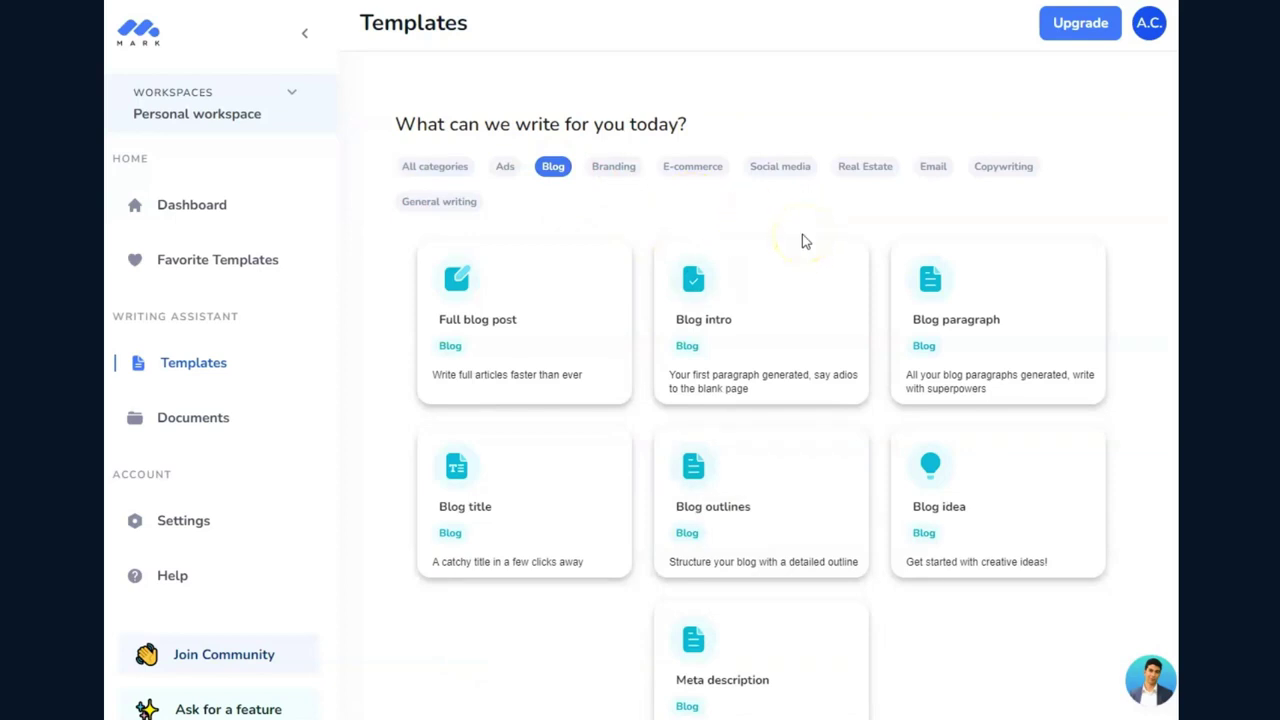
pyautogui.click(717, 350)
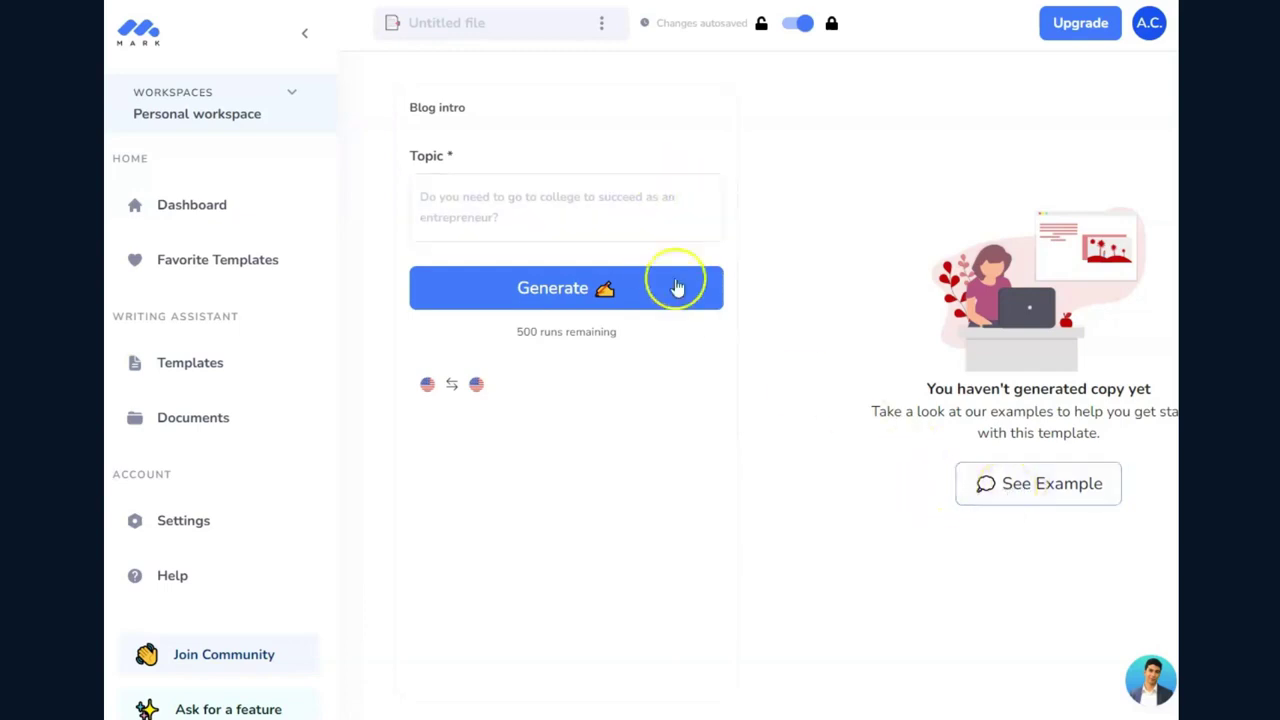
# View the example input and output for the Blog intro template, then close the example
pyautogui.click(1010, 497)
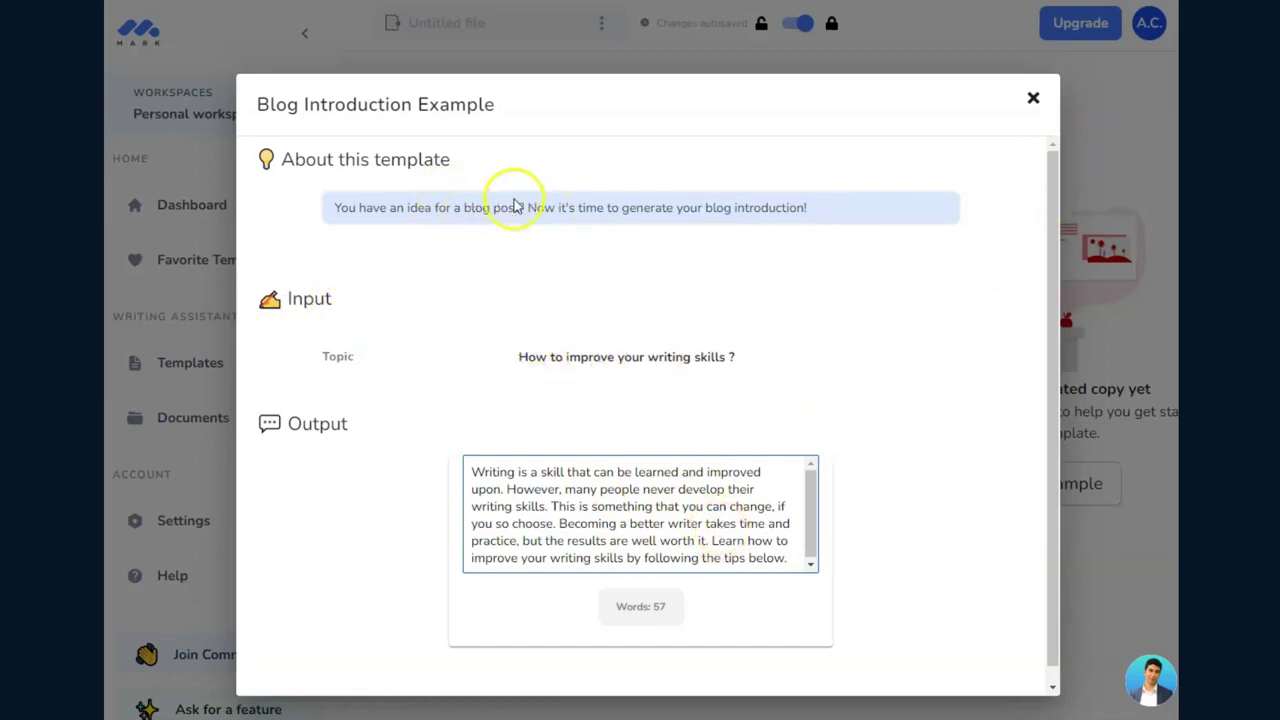
pyautogui.click(1034, 98)
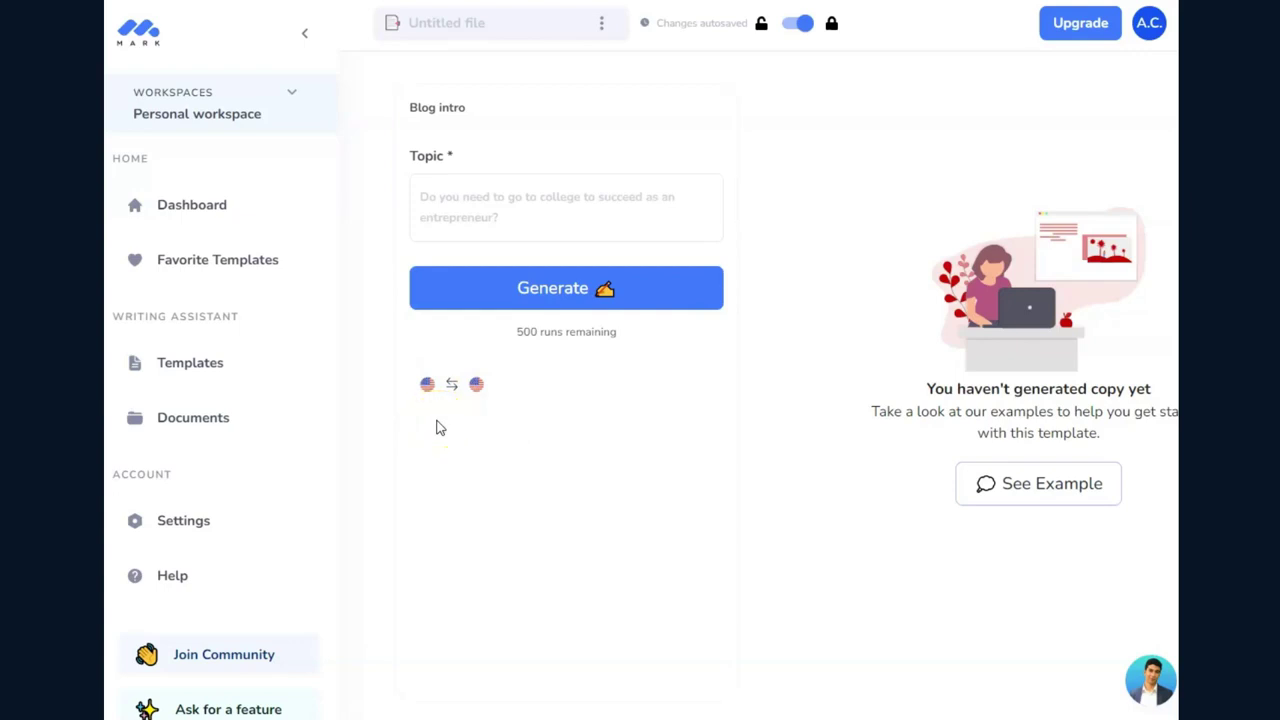
pyautogui.click(494, 424)
# Enter the topic "Is a Bernese mountain dog a good family pet?" and generate blog intros
pyautogui.click(487, 207)
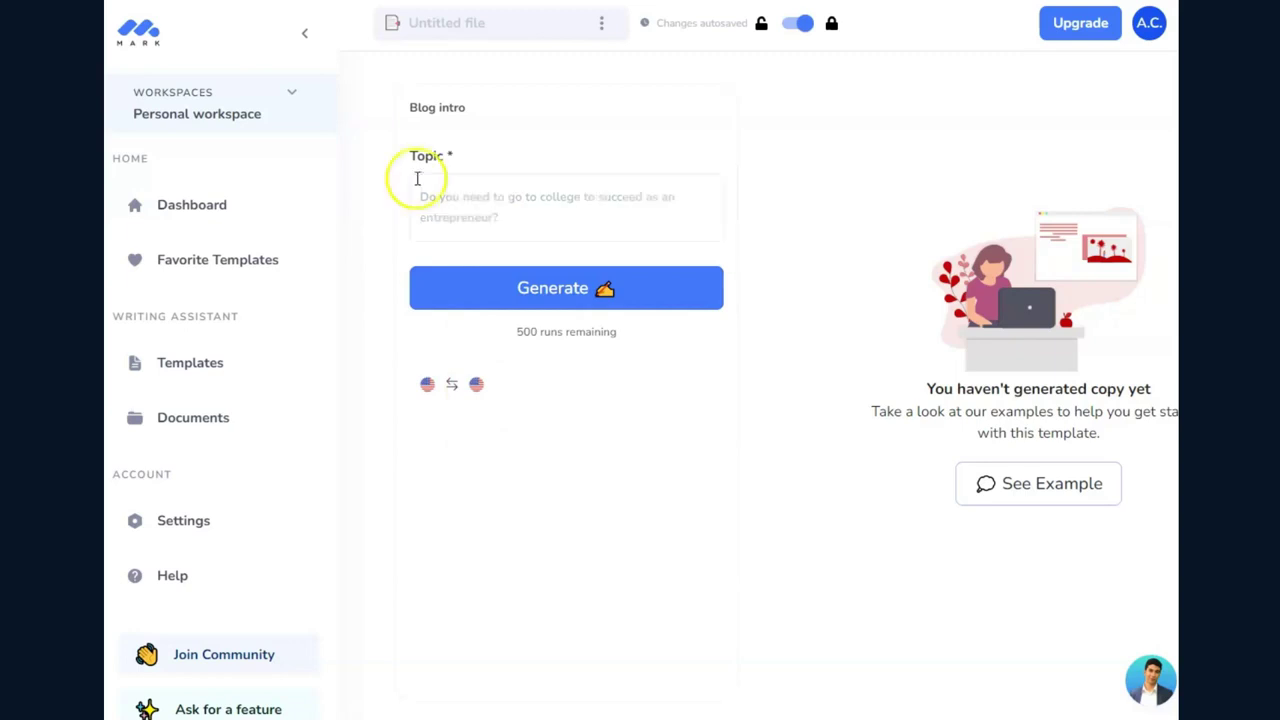
pyautogui.write('Is a Bernese mountain dog a good family pet?')
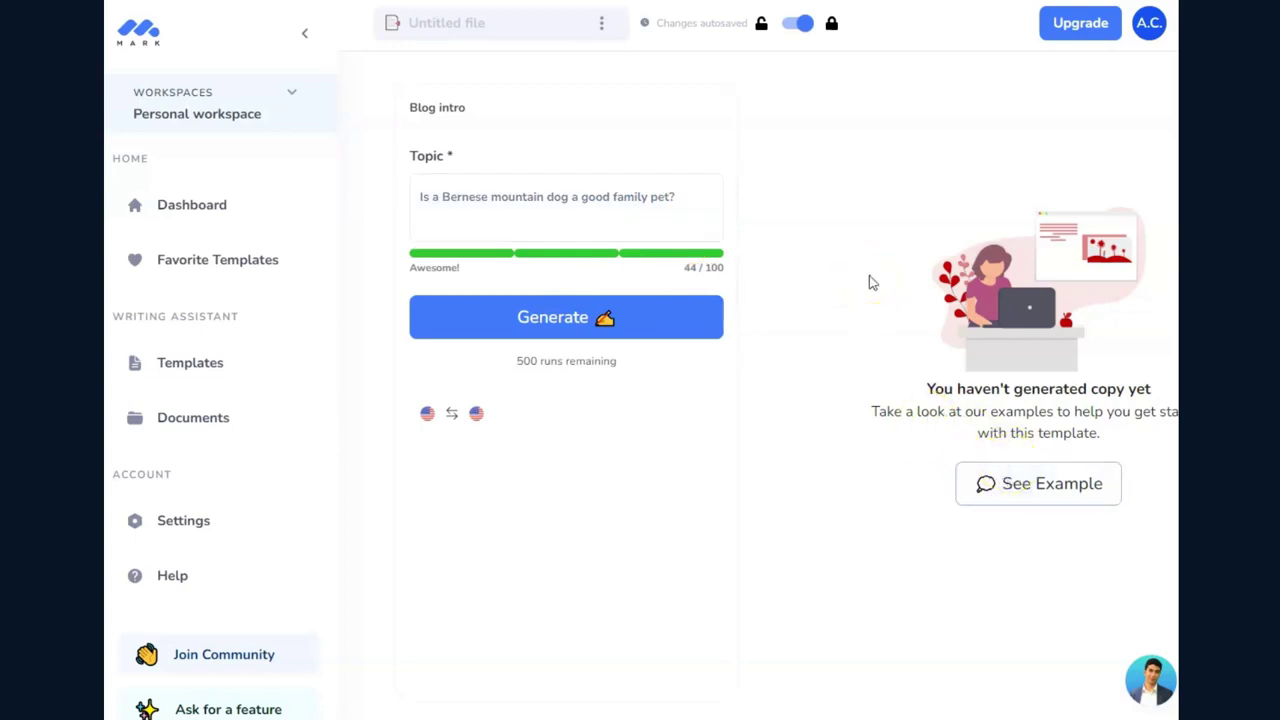
pyautogui.click(582, 325)
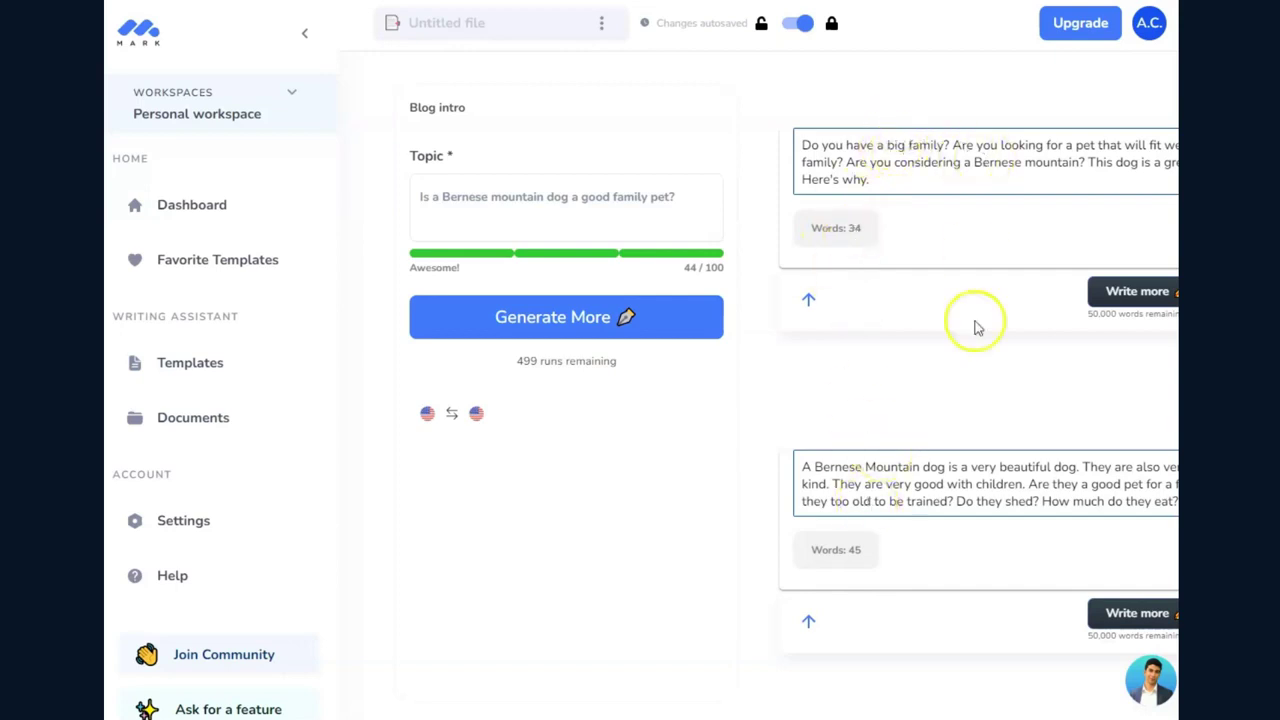
# Extend the first generated intro with more AI-written text and review the full passage
pyautogui.click(1122, 292)
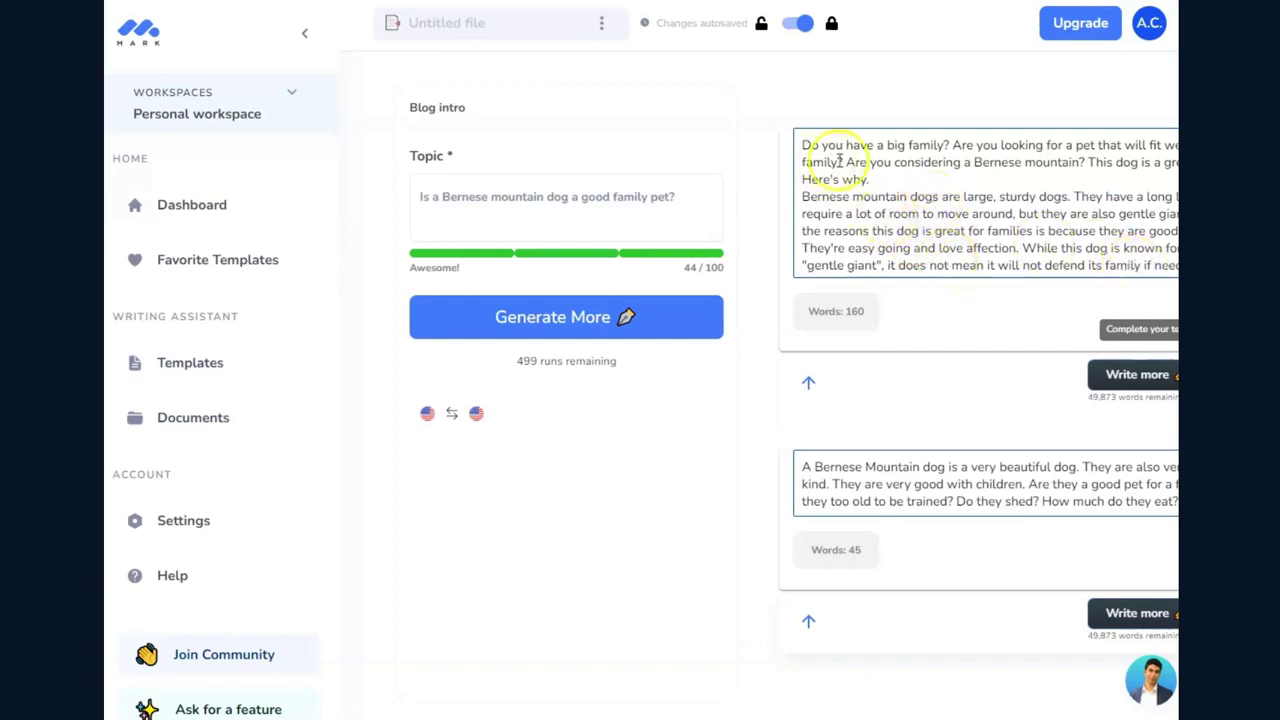
pyautogui.moveTo(801, 145); pyautogui.dragTo(1175, 280)
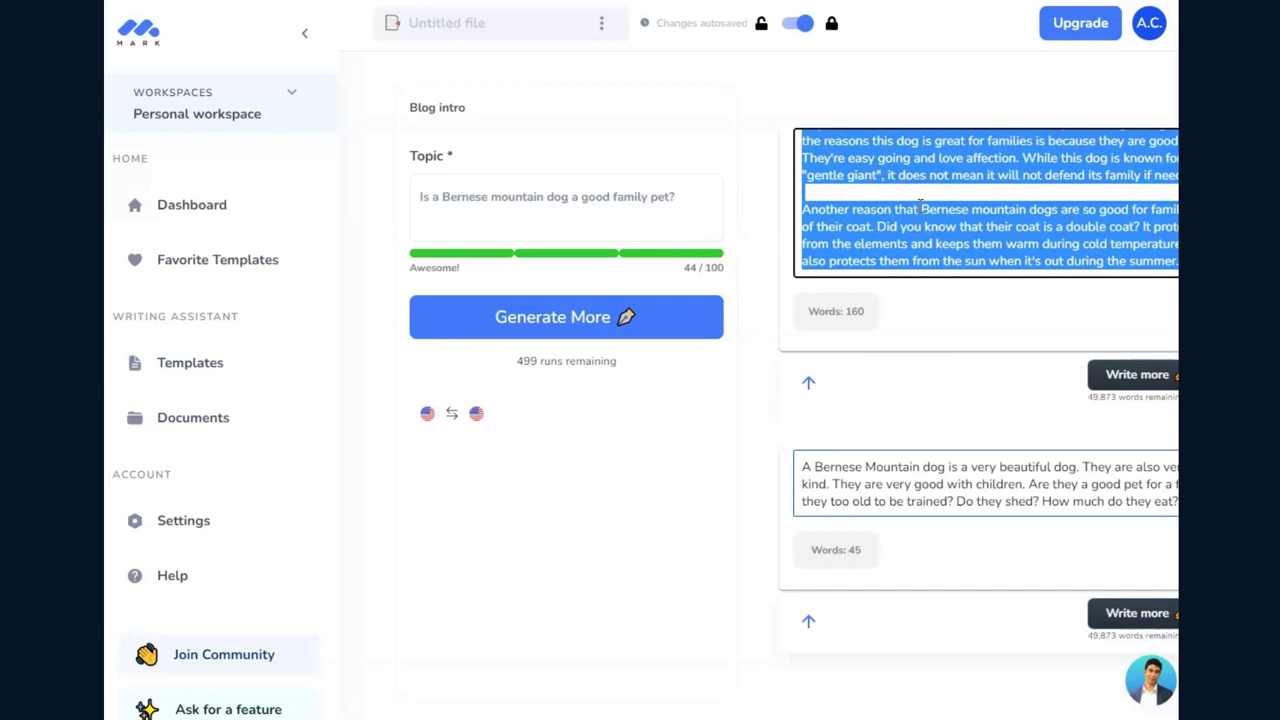
pyautogui.click(663, 137)
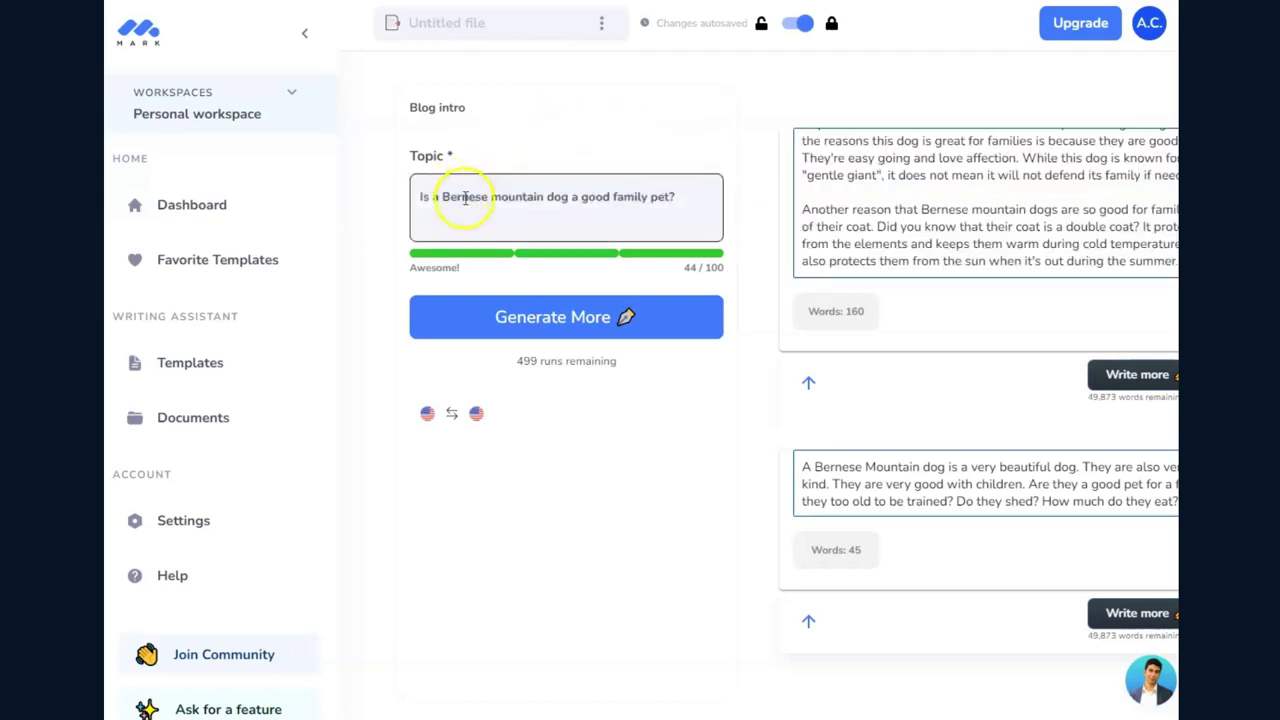
# Copy the topic text "Is a Bernese mountain dog a good family pet?" and use it as the untitled file's name
pyautogui.click(471, 30)
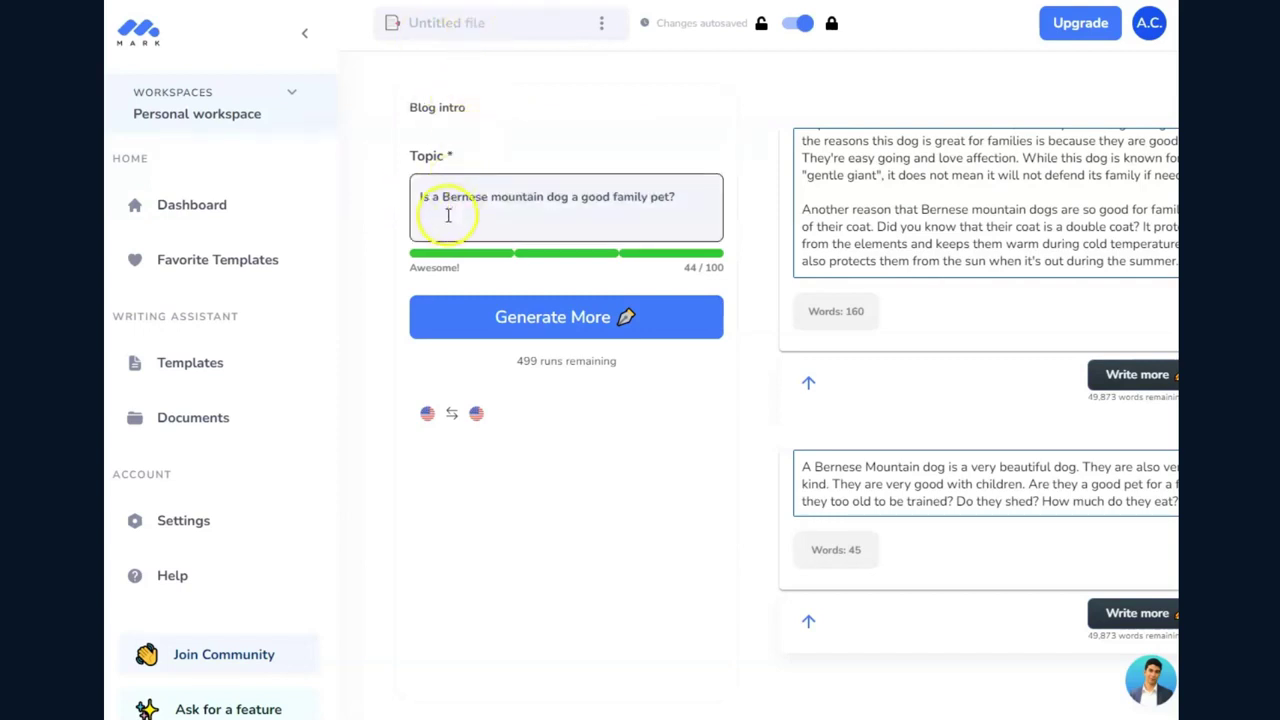
pyautogui.click(416, 199)
pyautogui.moveTo(421, 197); pyautogui.dragTo(678, 207)
pyautogui.hotkey('ctrl', 'c')
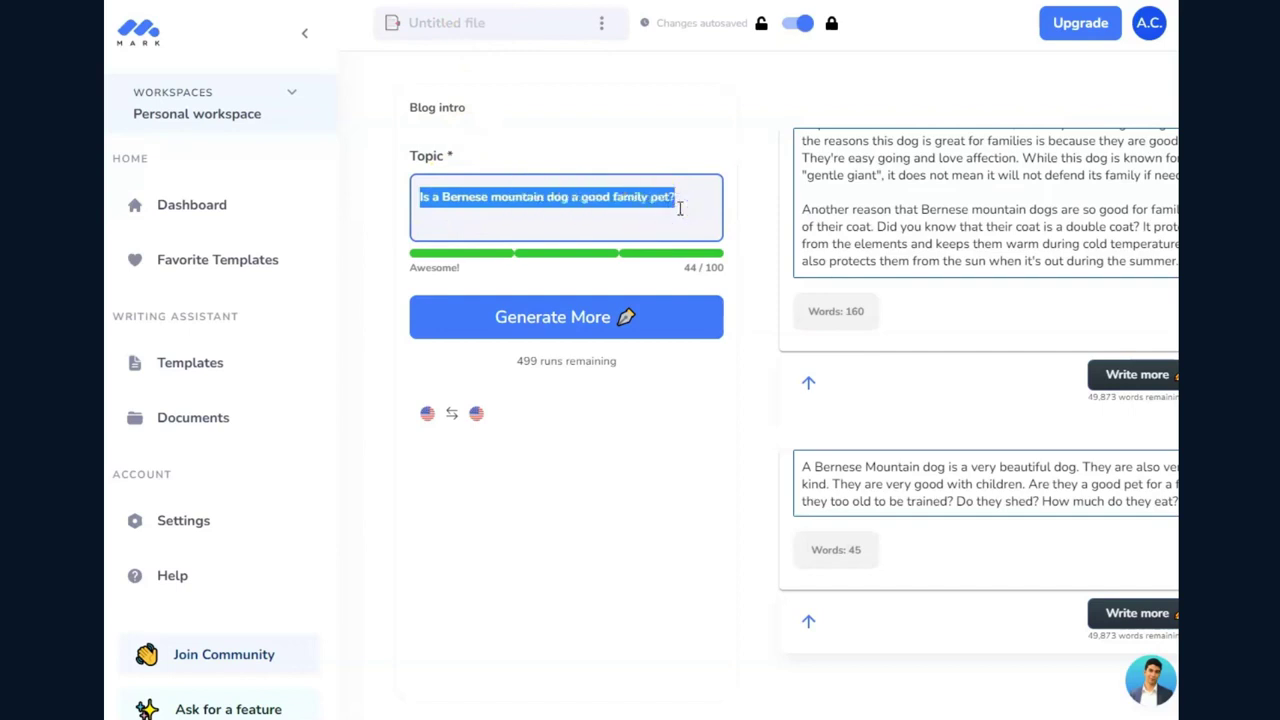
pyautogui.click(560, 30)
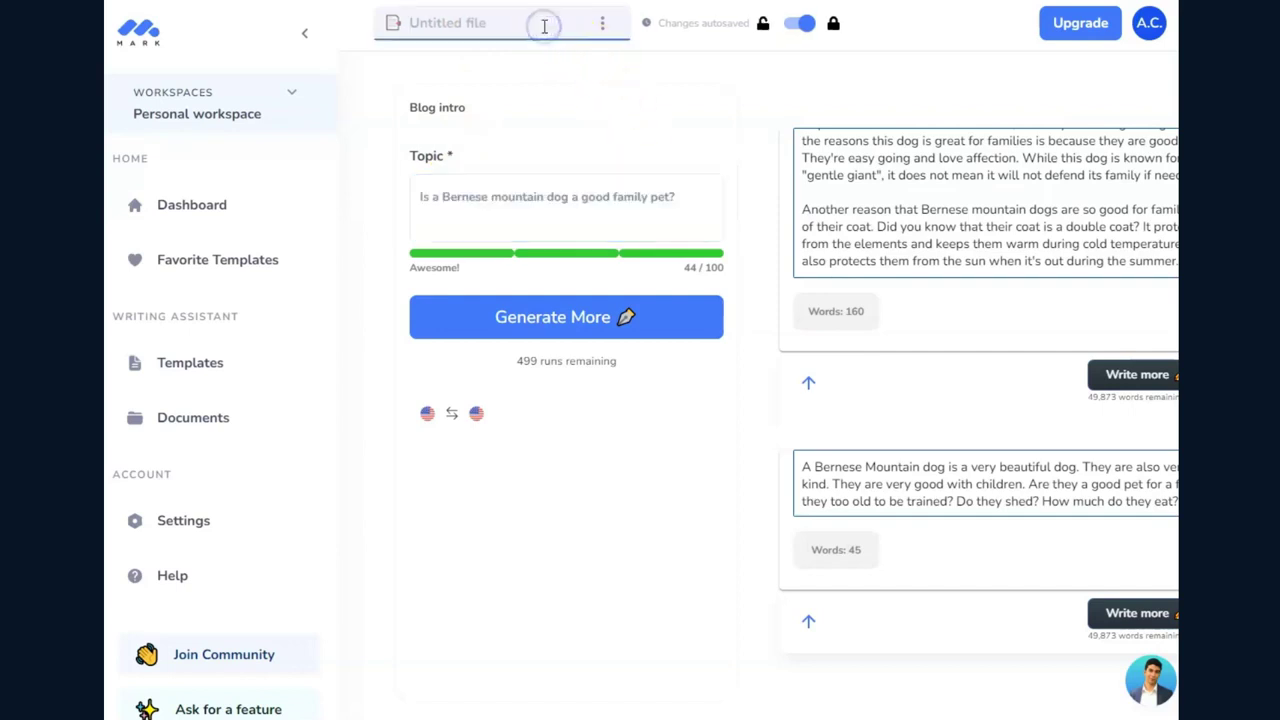
pyautogui.hotkey('ctrl', 'v')
pyautogui.moveTo(544, 27); pyautogui.dragTo(604, 30)
pyautogui.click(604, 30)
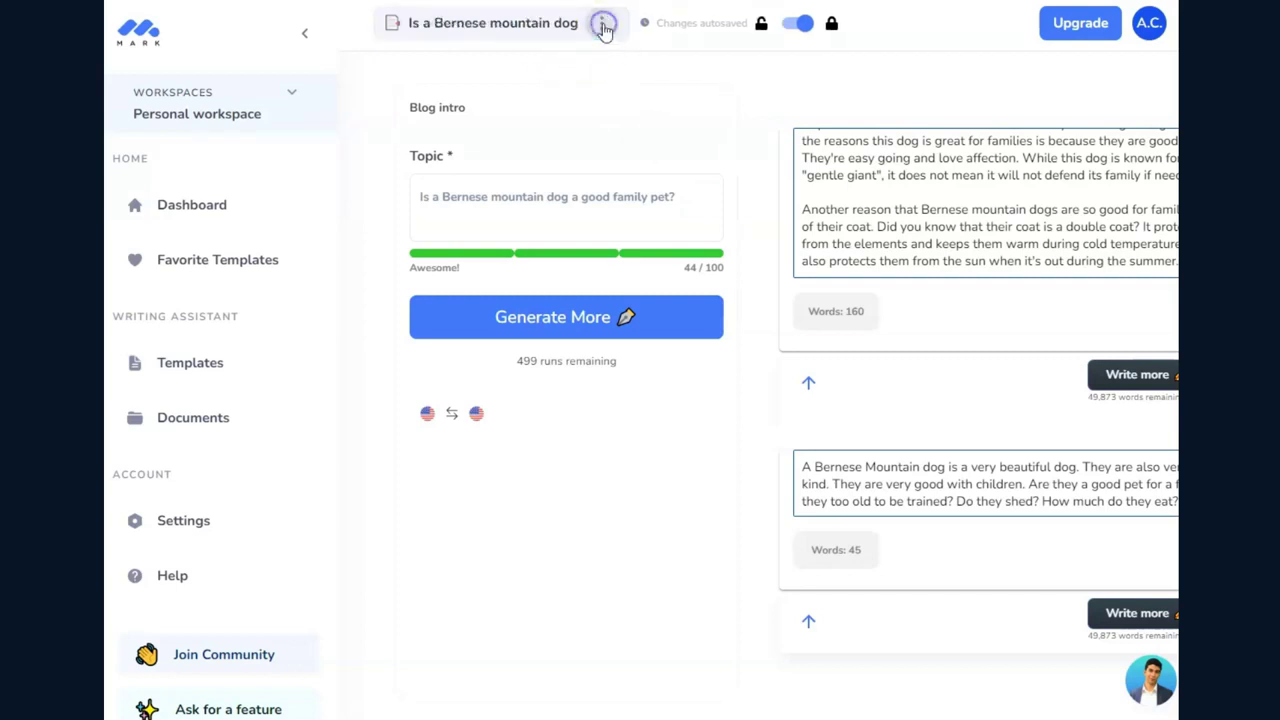
pyautogui.click(567, 74)
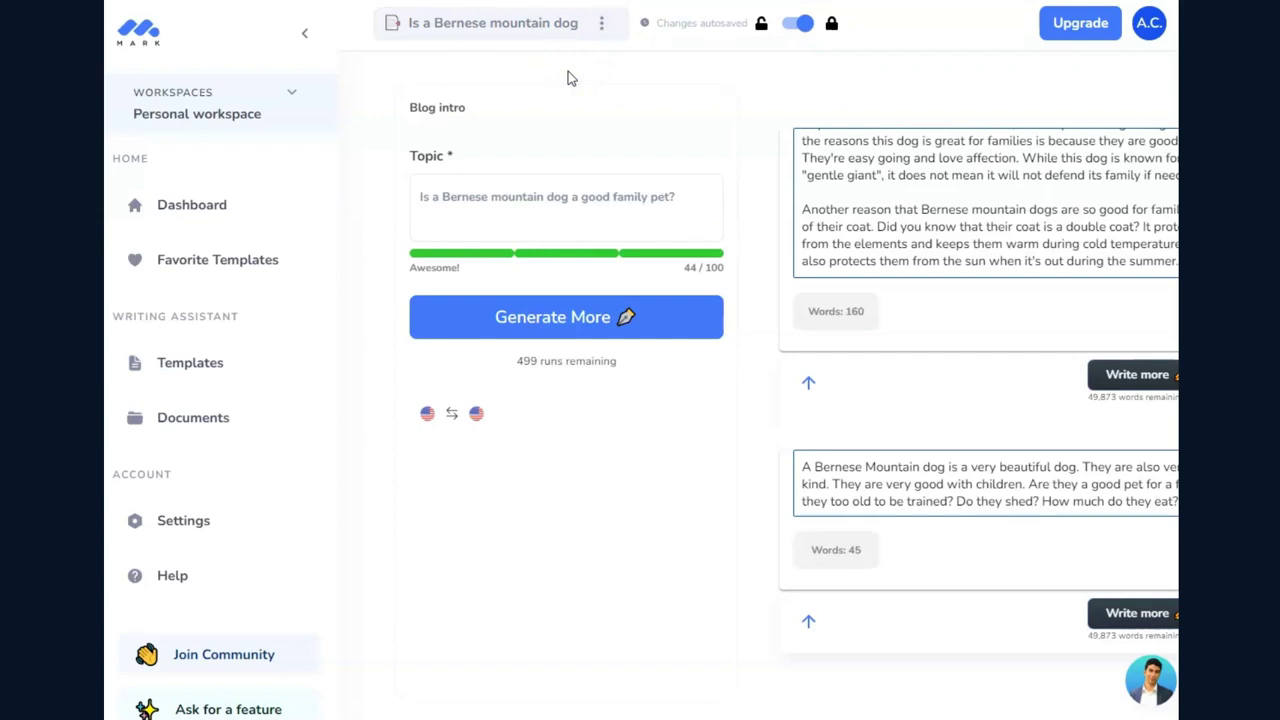
pyautogui.moveTo(568, 78); pyautogui.dragTo(633, 143)
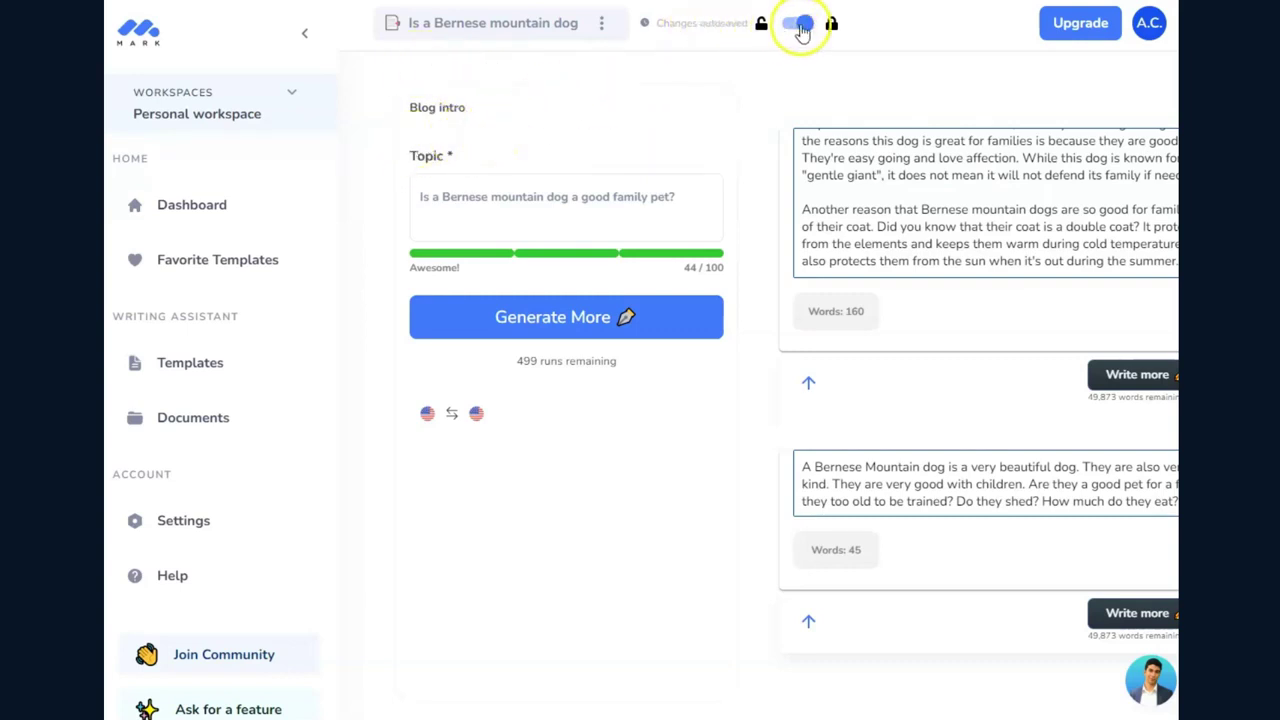
# Set the Bernese mountain dog document's status to Published in the documents list and return to the dashboard
pyautogui.click(206, 419)
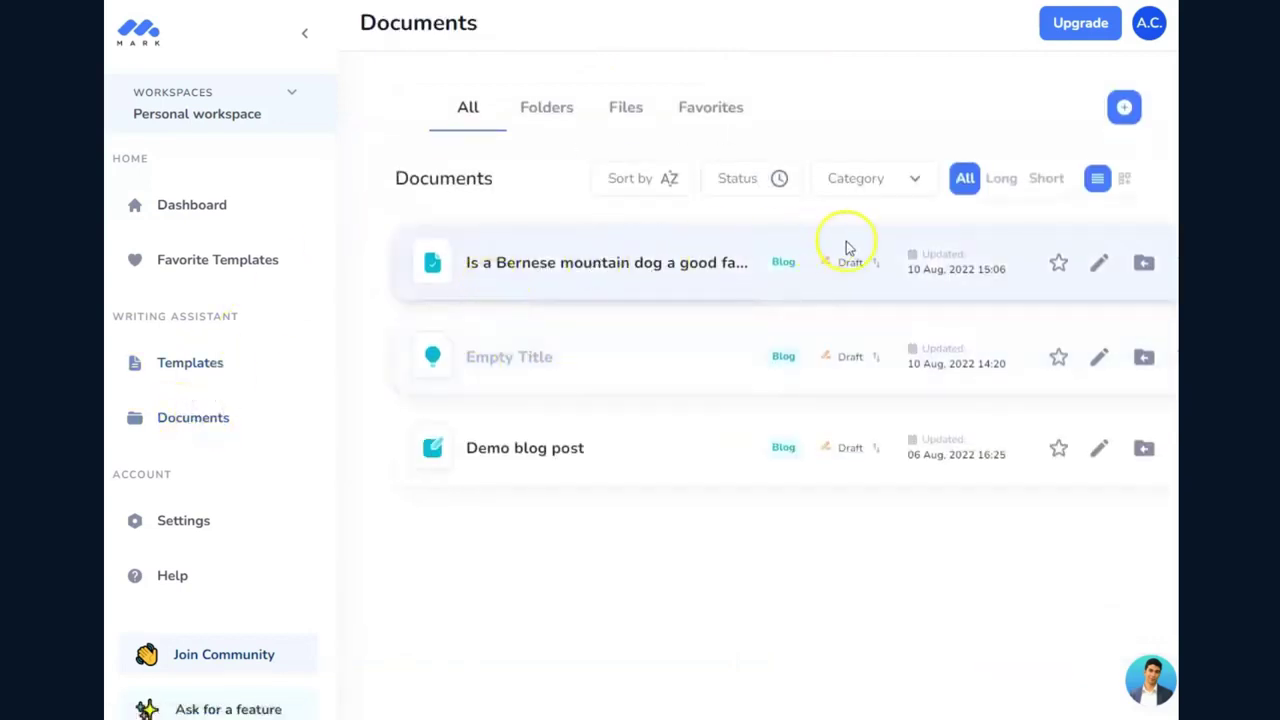
pyautogui.click(870, 265)
pyautogui.click(893, 265)
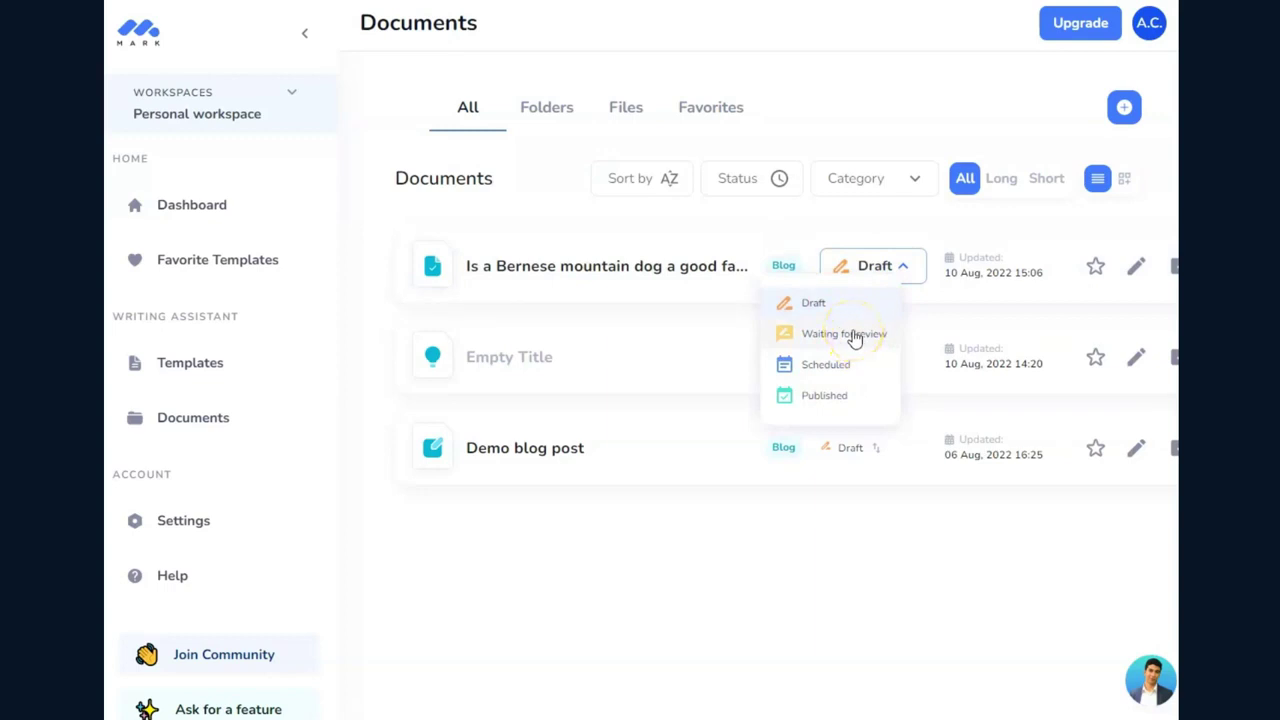
pyautogui.click(837, 397)
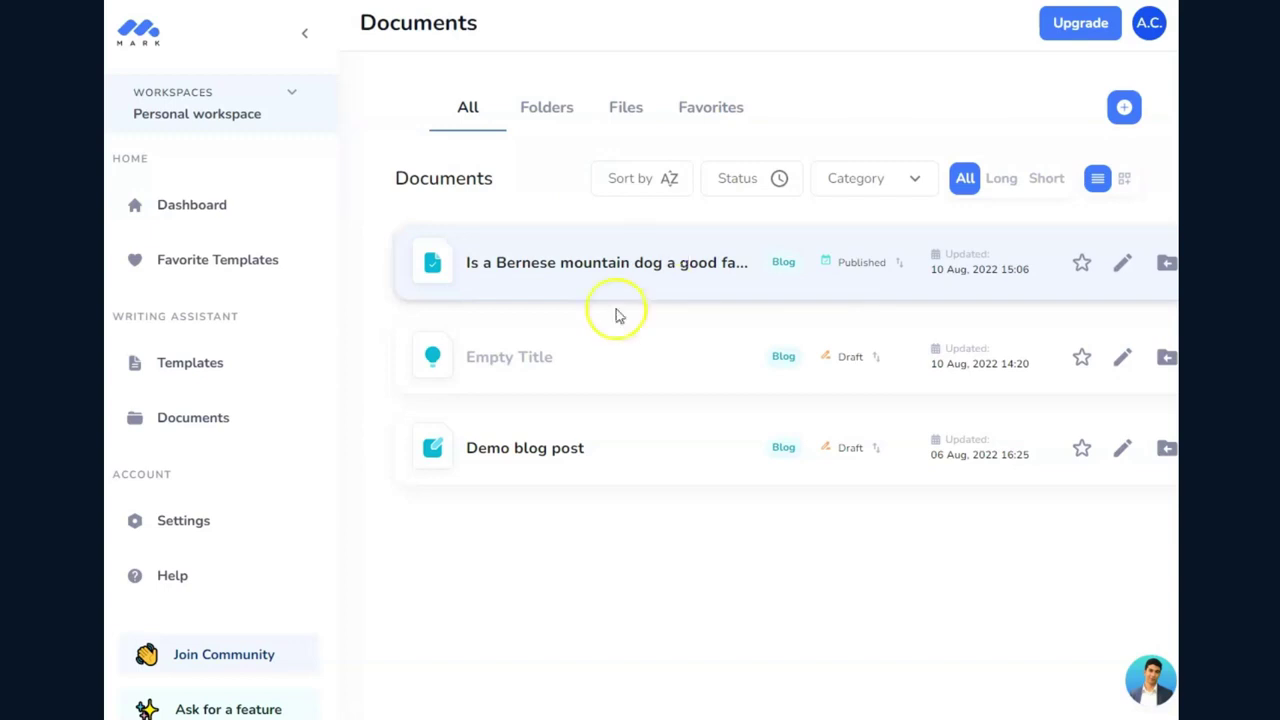
pyautogui.click(205, 208)
pyautogui.click(386, 287)
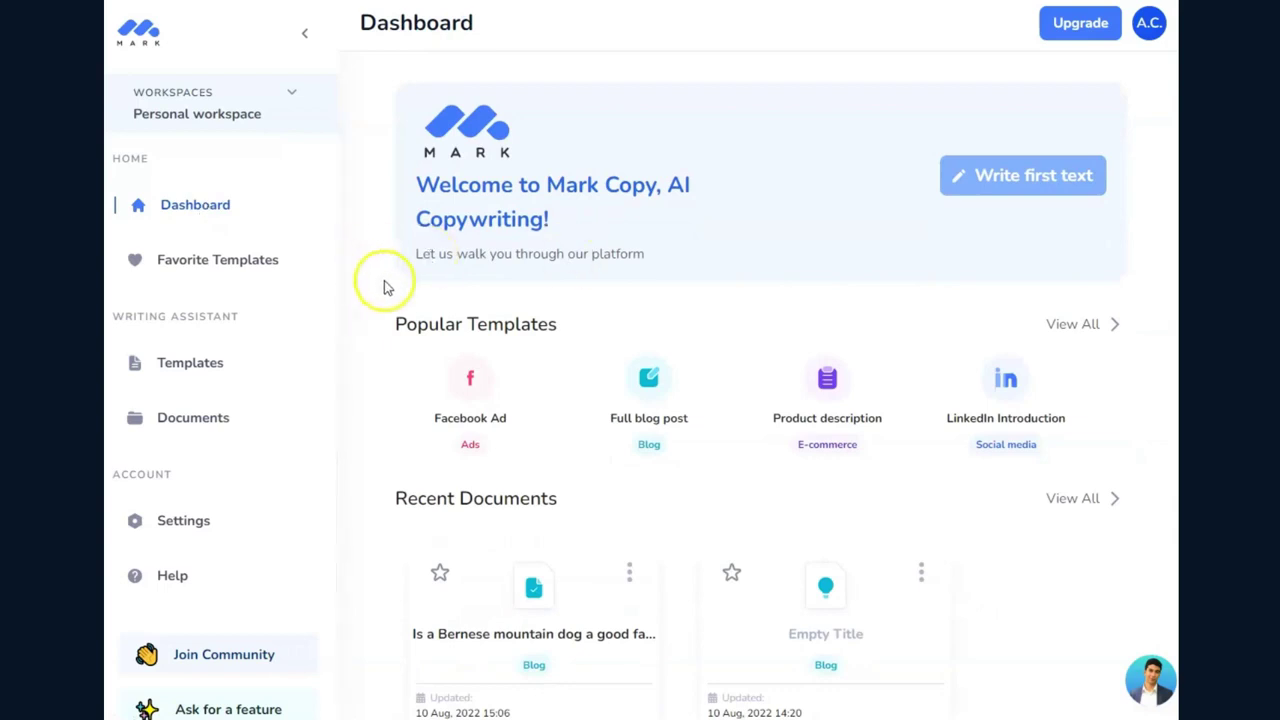